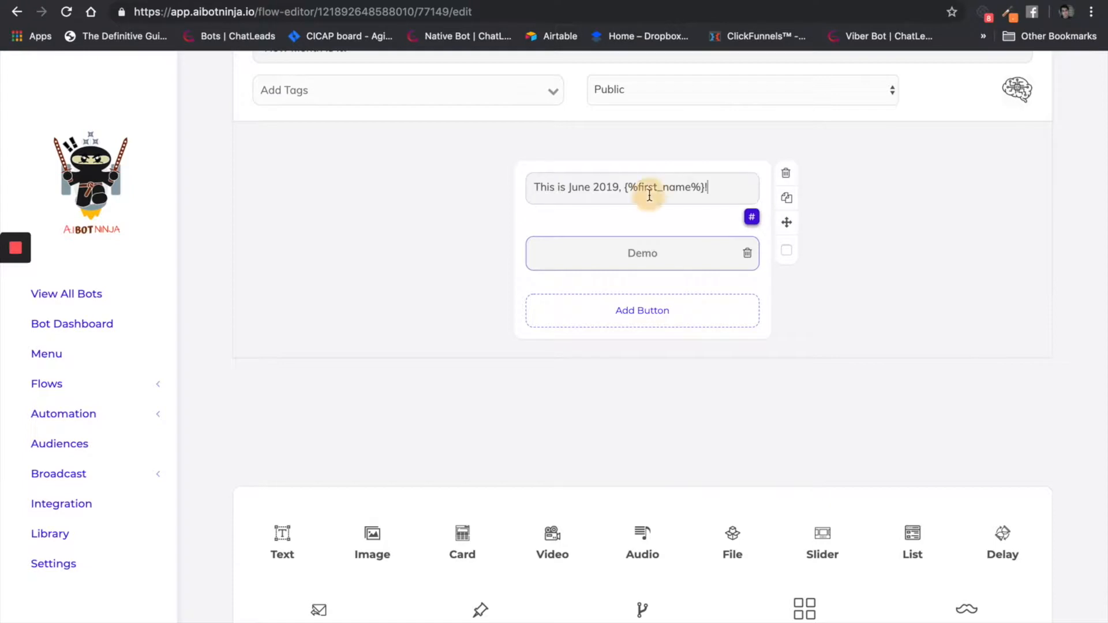
- Open the Demo button's settings in the text block and review which flow it triggers
click(657, 258)
scroll(642, 303, down, 3)
scroll(640, 304, down, 2)
scroll(640, 309, up, 5)
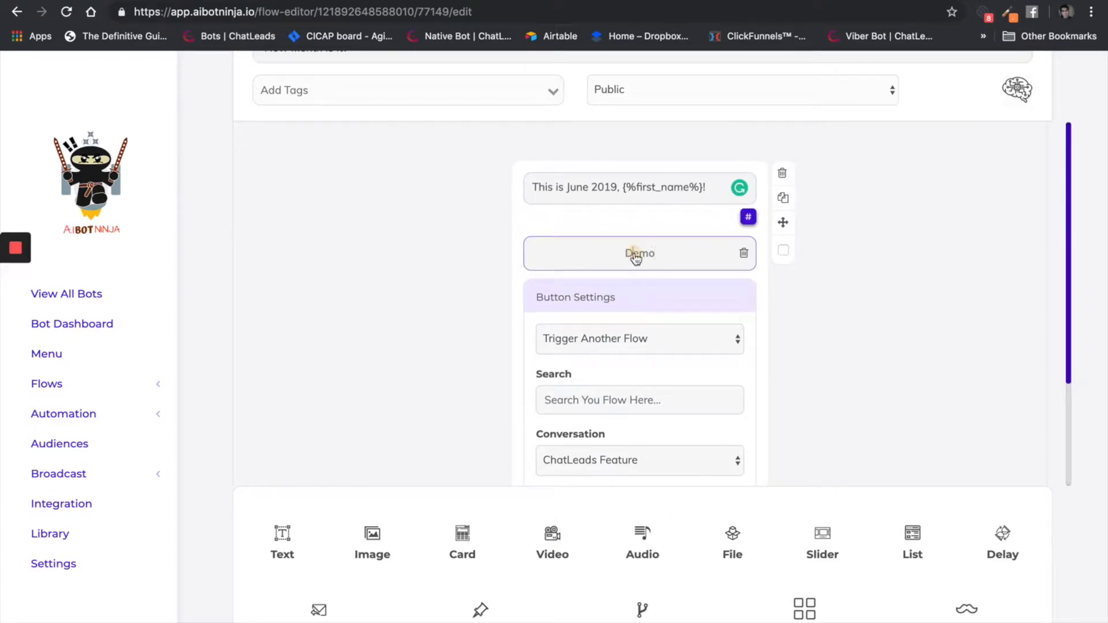
- Add an image block below the text block and upload Long t-shirt dresses-01.png to it
click(373, 535)
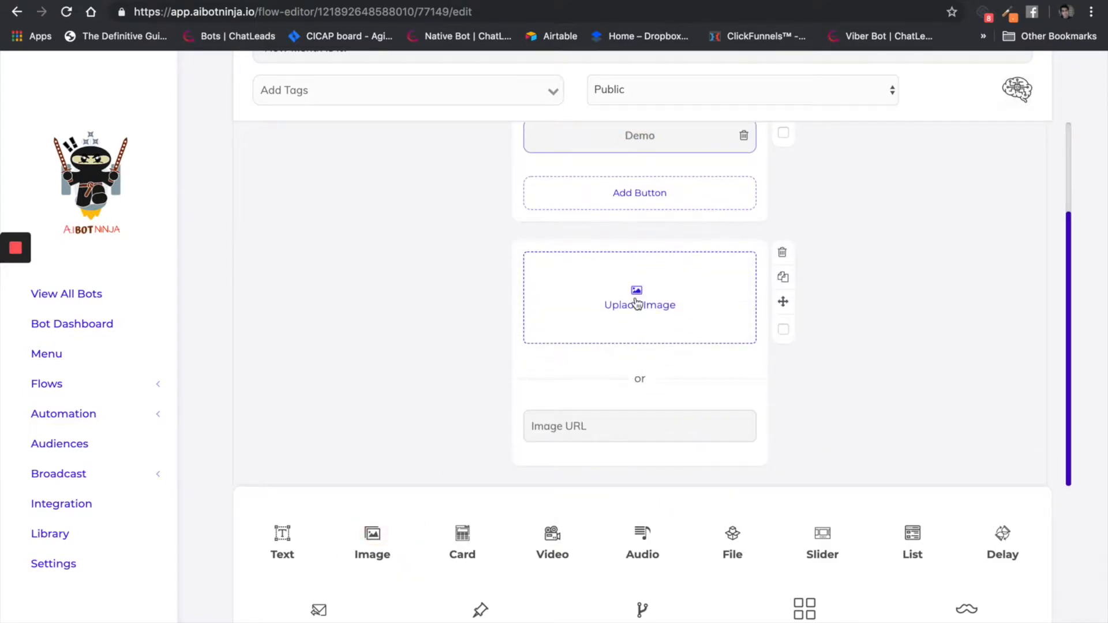
click(637, 303)
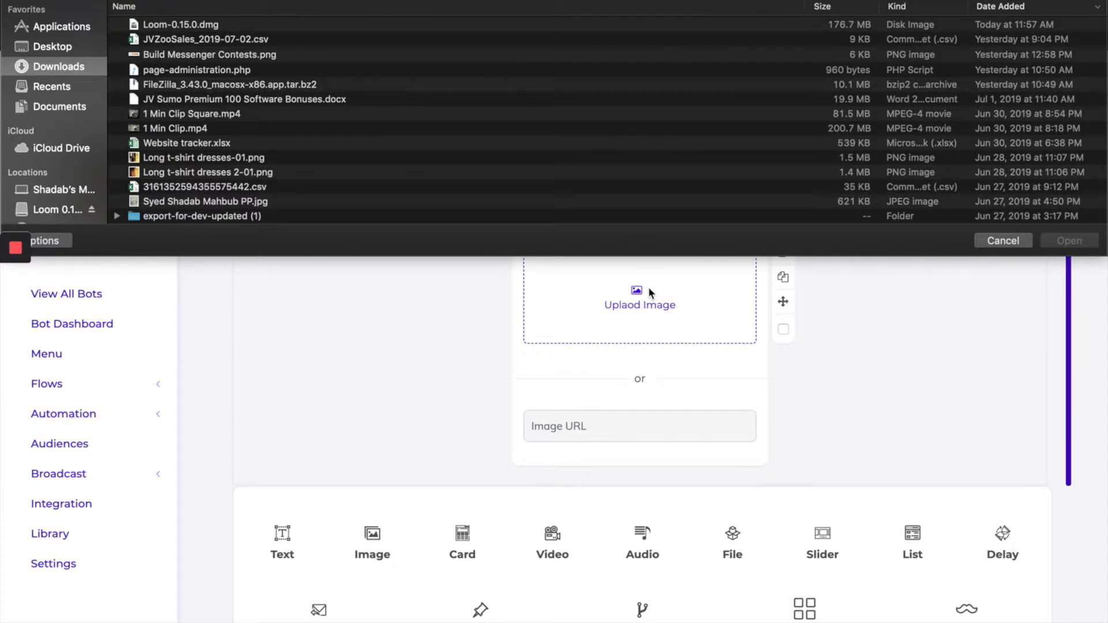
click(200, 157)
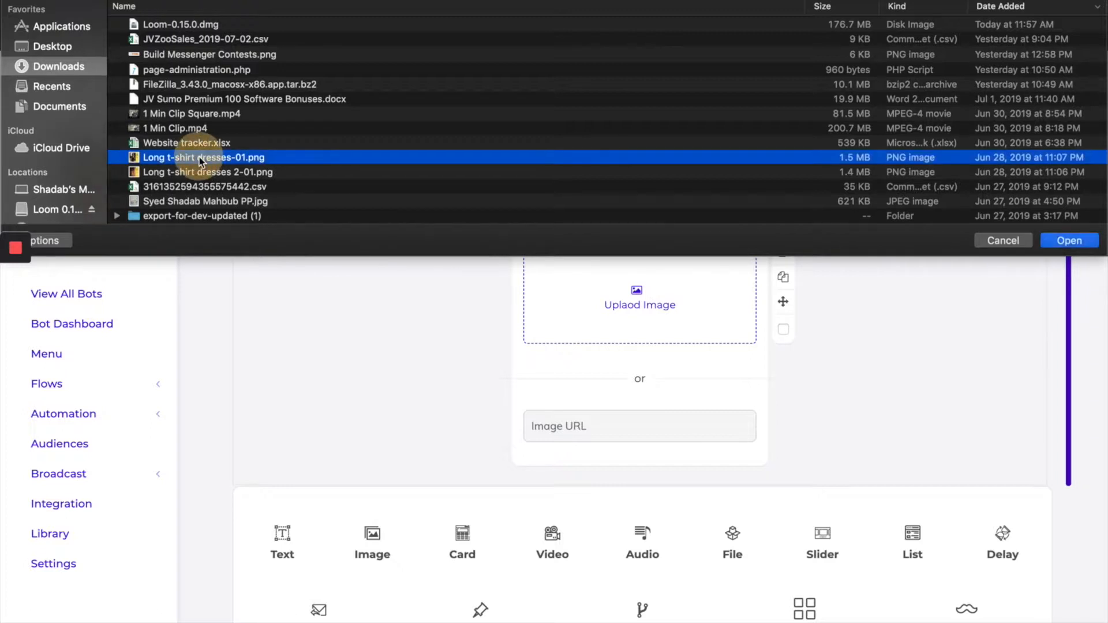
double_click(200, 157)
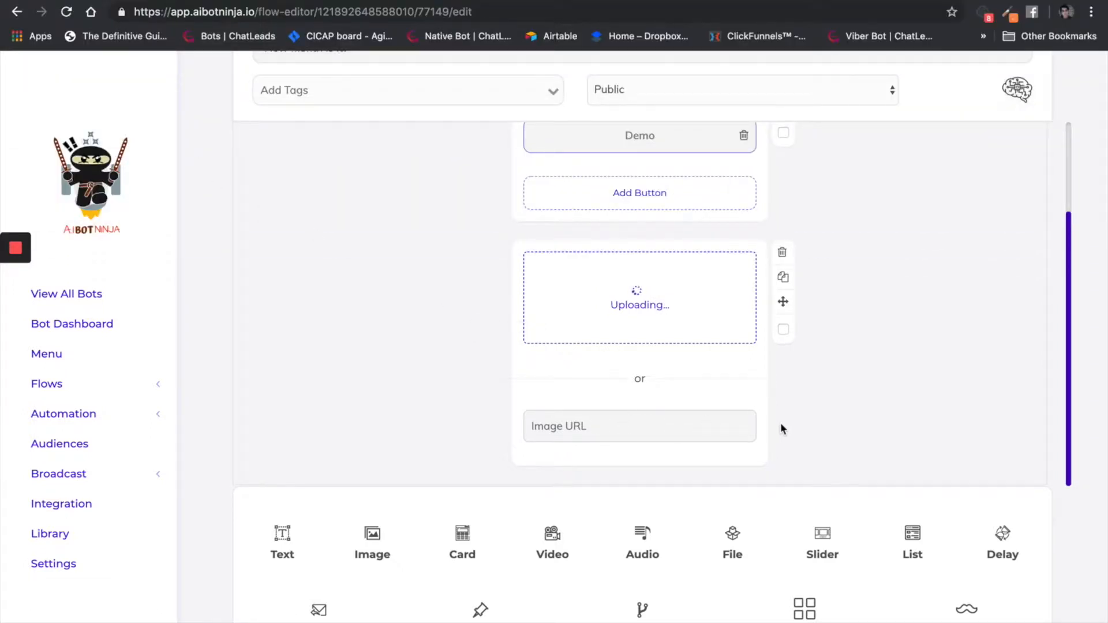
scroll(811, 411, down, 1)
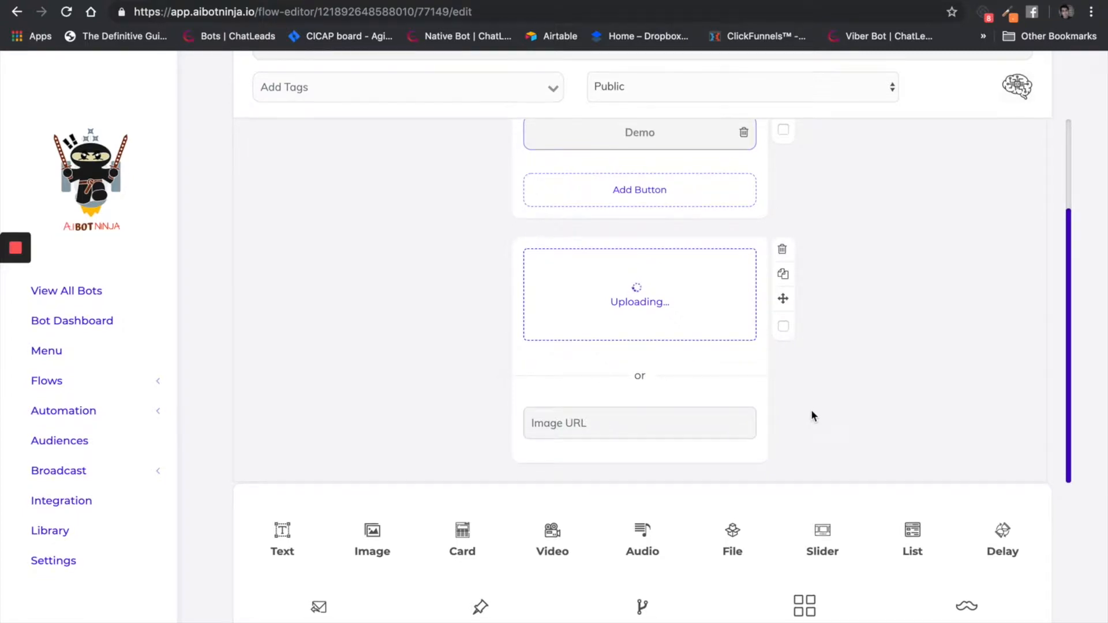
scroll(811, 416, up, 2)
scroll(811, 417, down, 2)
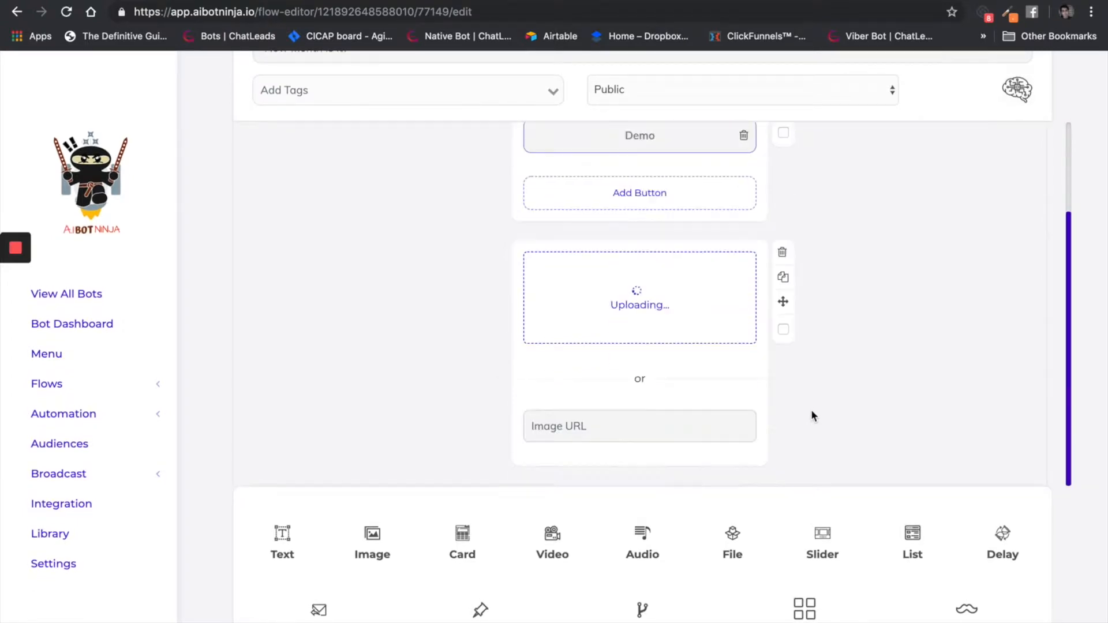
- Look over the flow's title, text block and uploaded image, and save the flow
scroll(812, 413, up, 2)
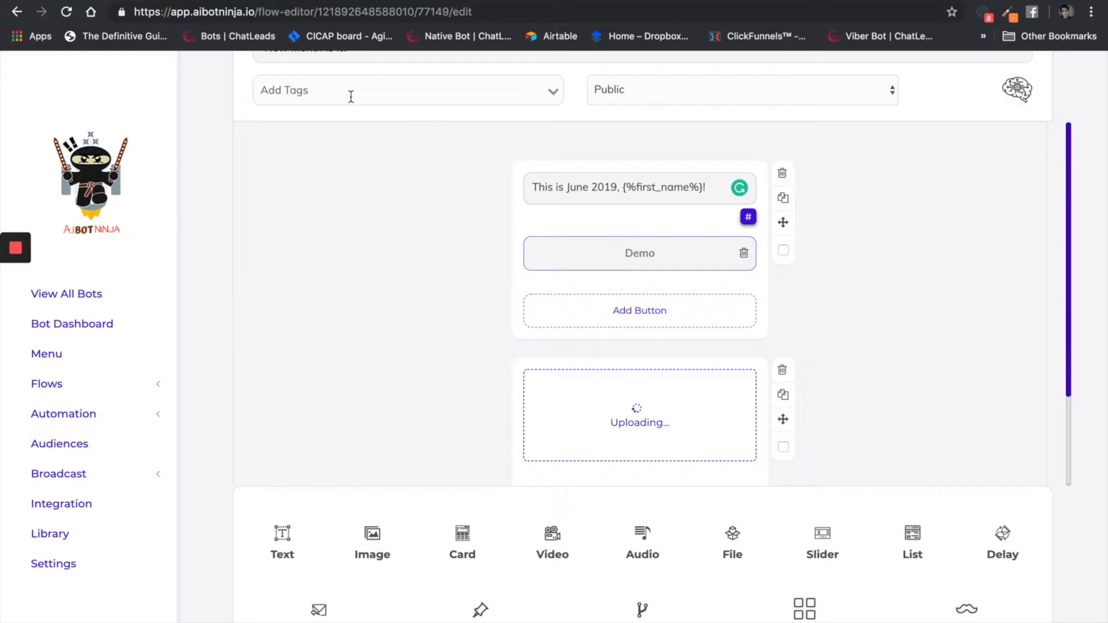
scroll(351, 96, up, 3)
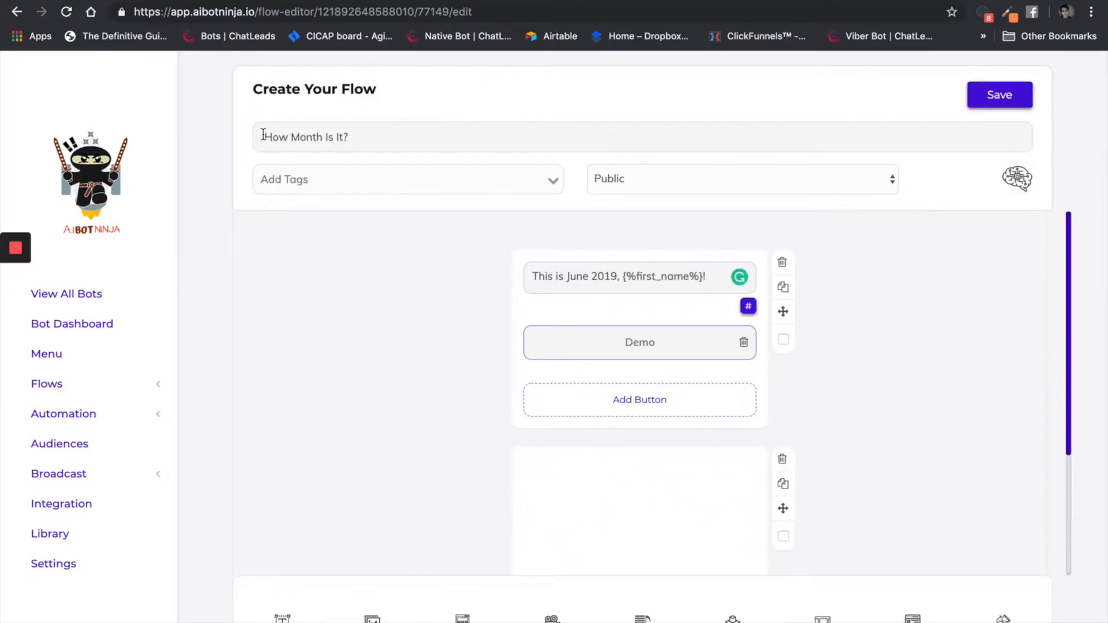
scroll(393, 306, down, 1)
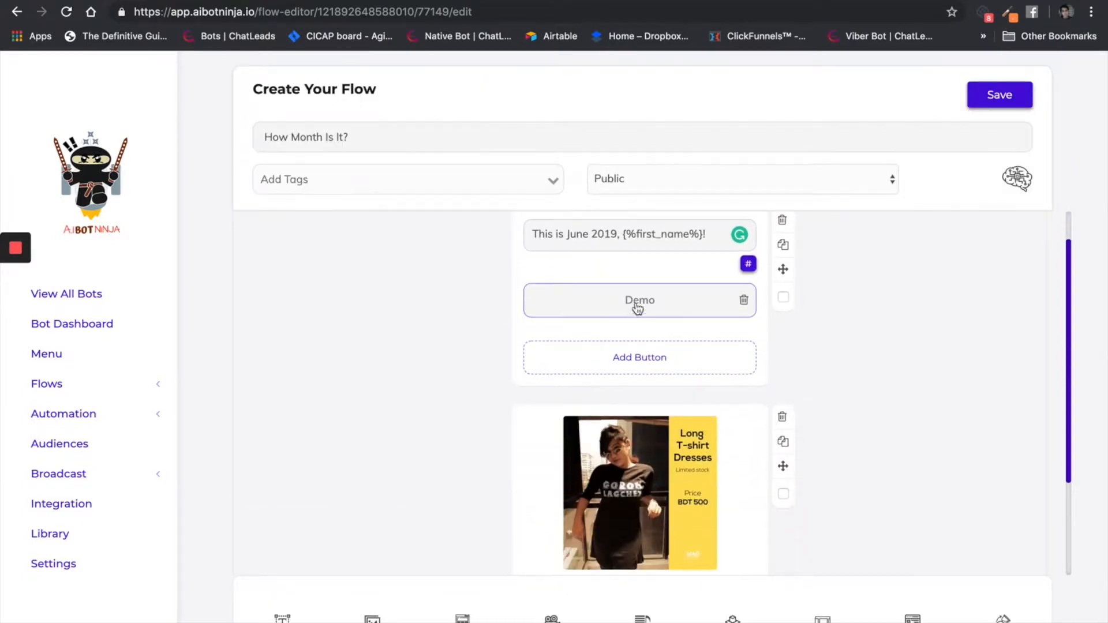
scroll(643, 314, down, 3)
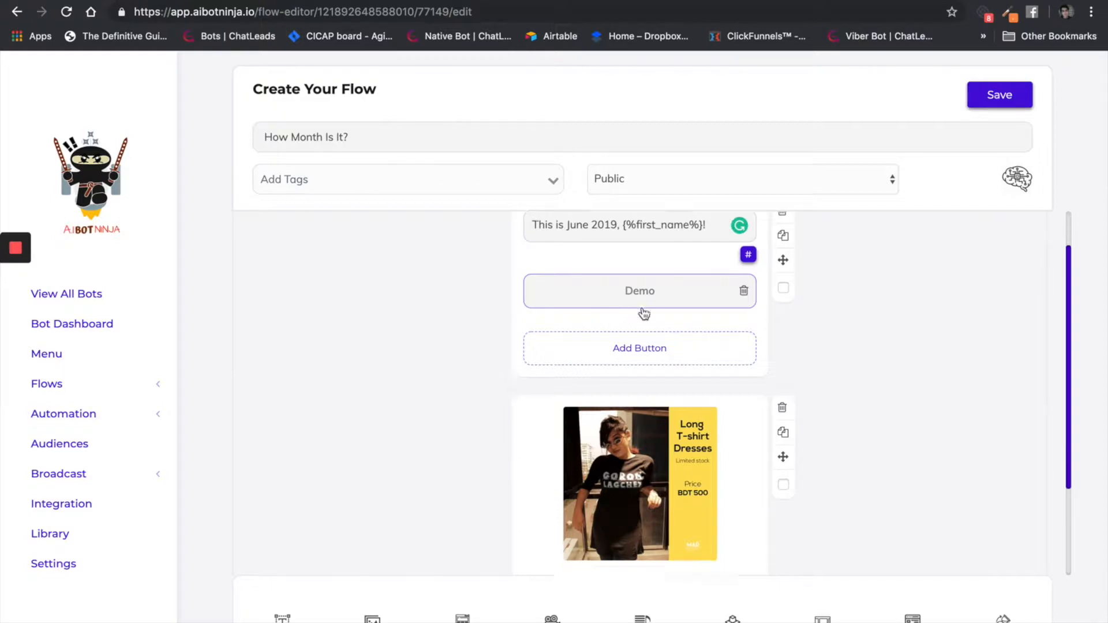
click(999, 98)
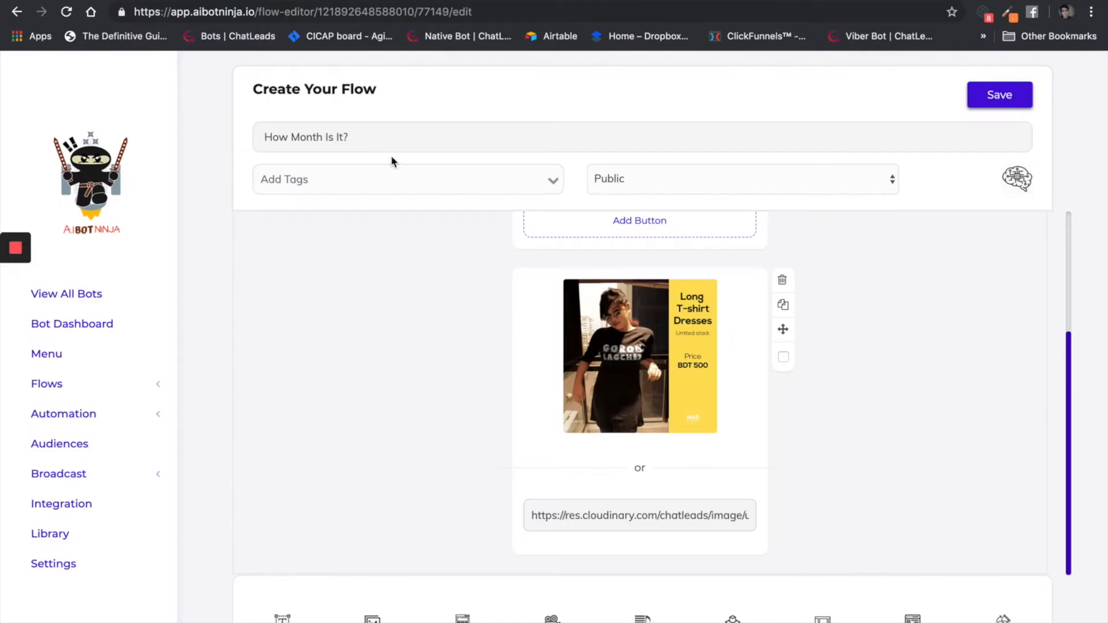
- Copy the flow title "How Month Is It?", send it to ChatLeads.io on Messenger to test the bot, and return to the flow editor
click(359, 137)
triple_click(359, 138)
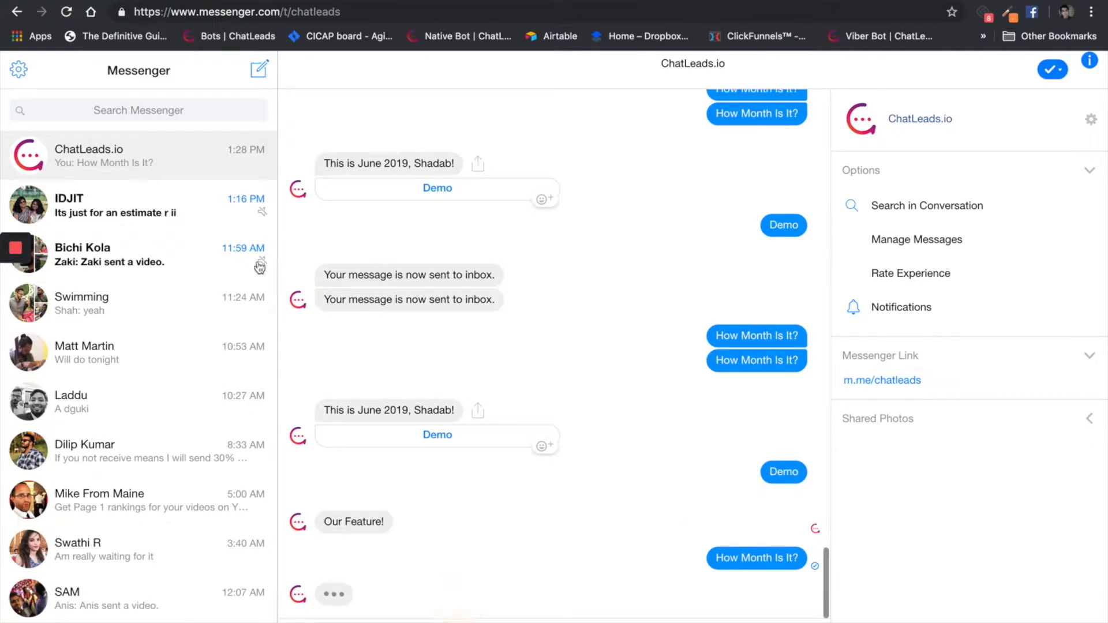
click(128, 1)
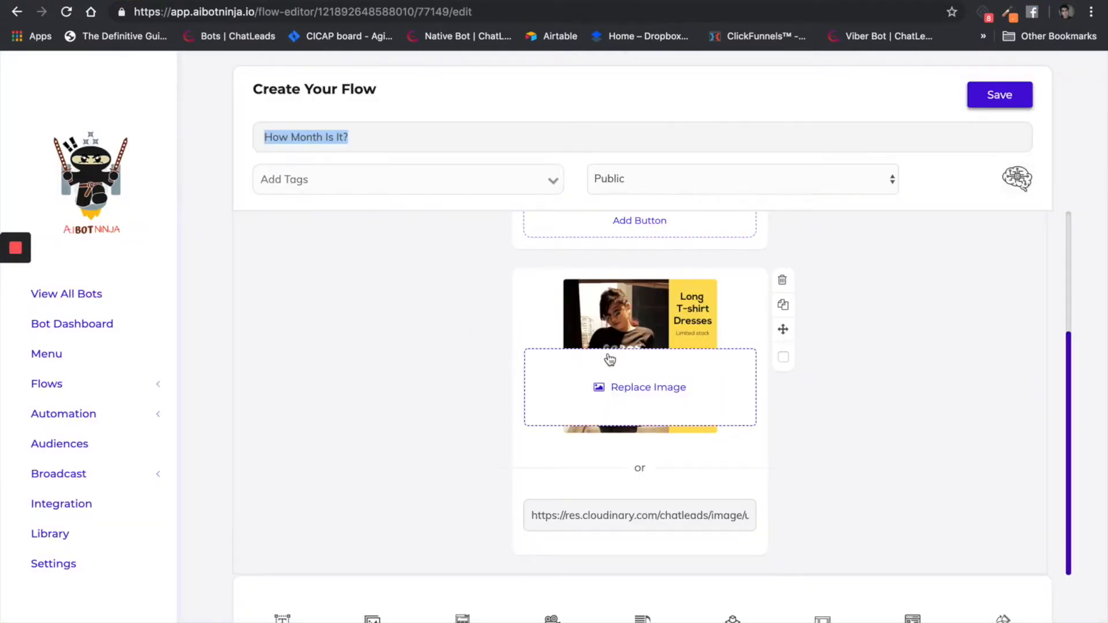
- Replace the image block's picture with a JPG file from the Downloads folder
click(634, 381)
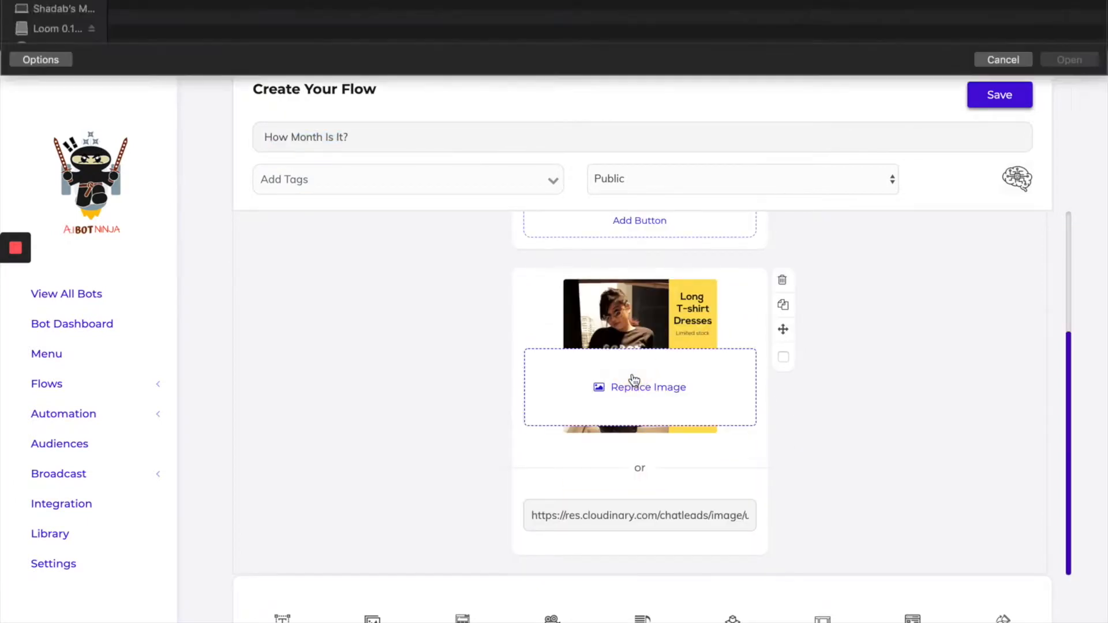
scroll(332, 193, down, 1)
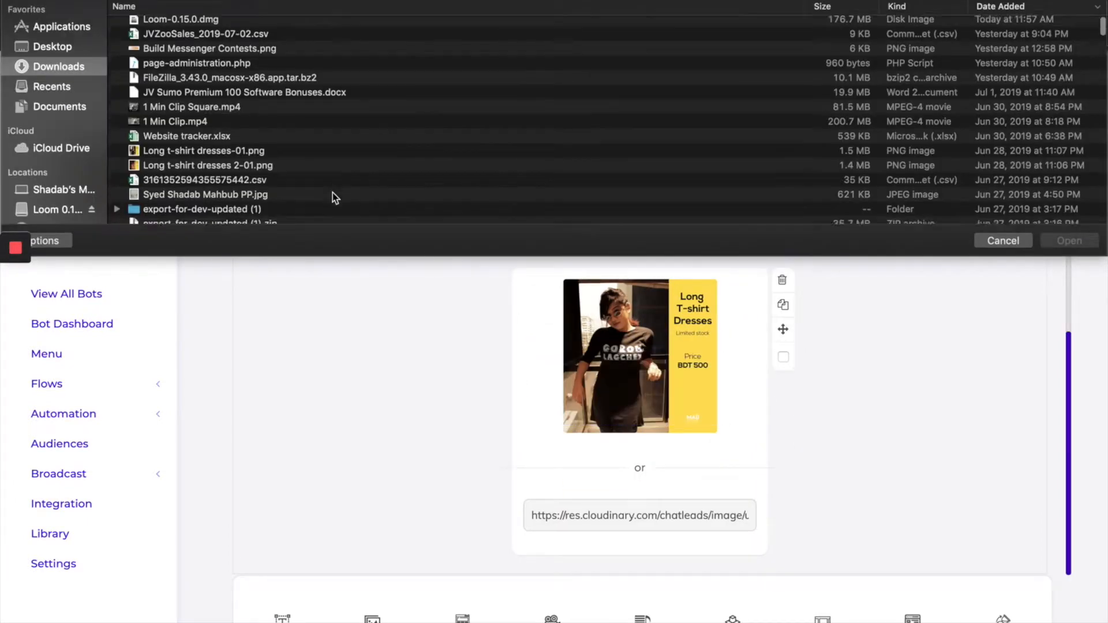
double_click(268, 193)
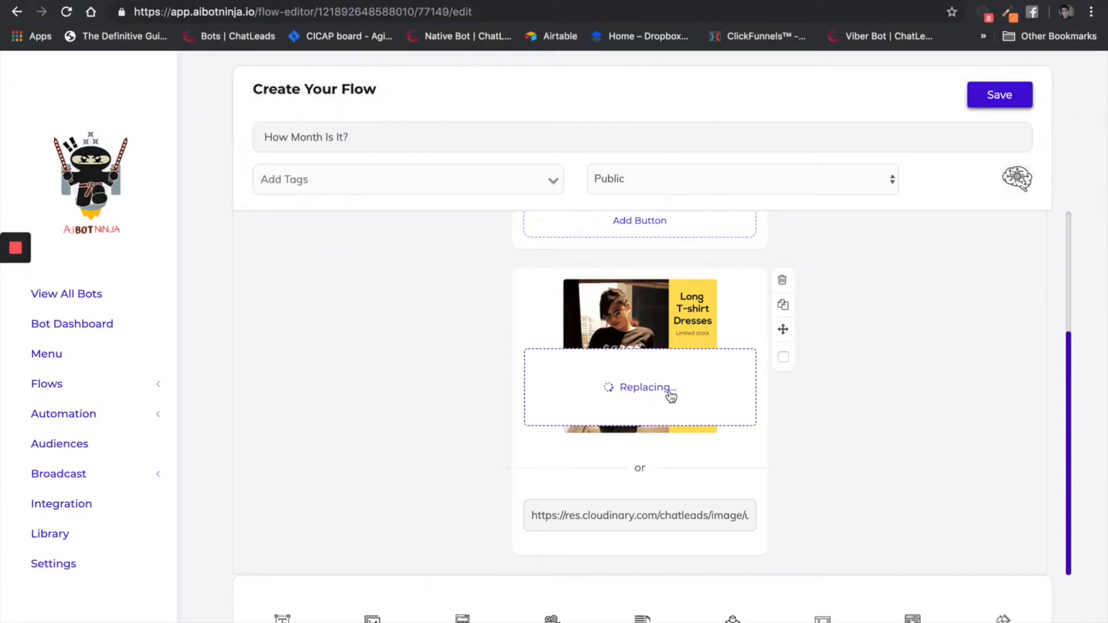
- Replace the image block's picture with SIGN UP BELOW.png from Downloads and save the flow
click(670, 395)
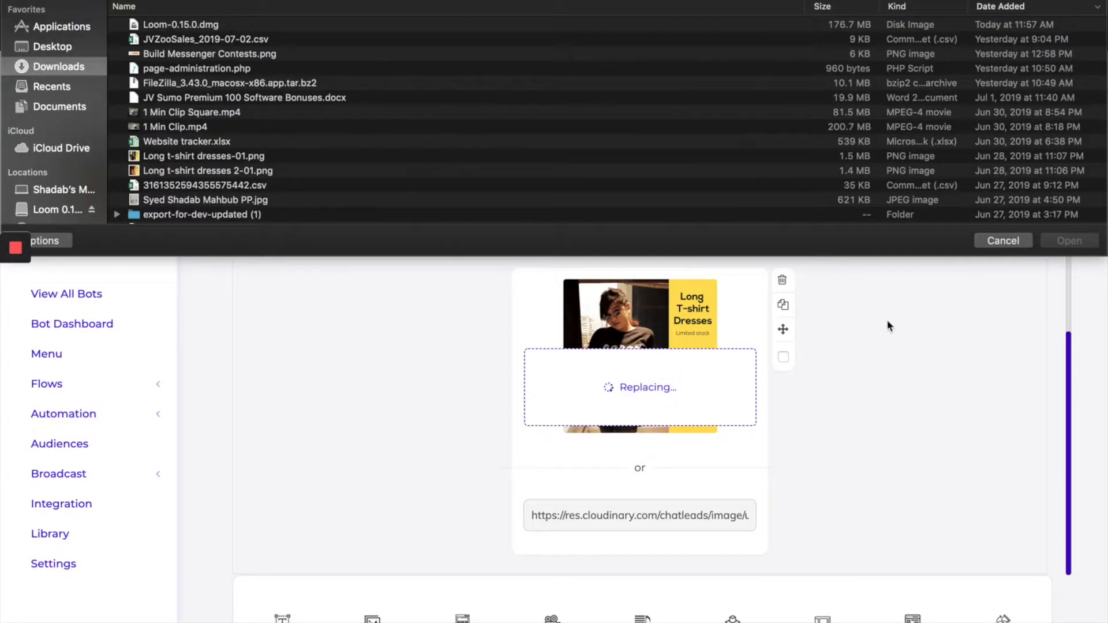
scroll(280, 169, down, 5)
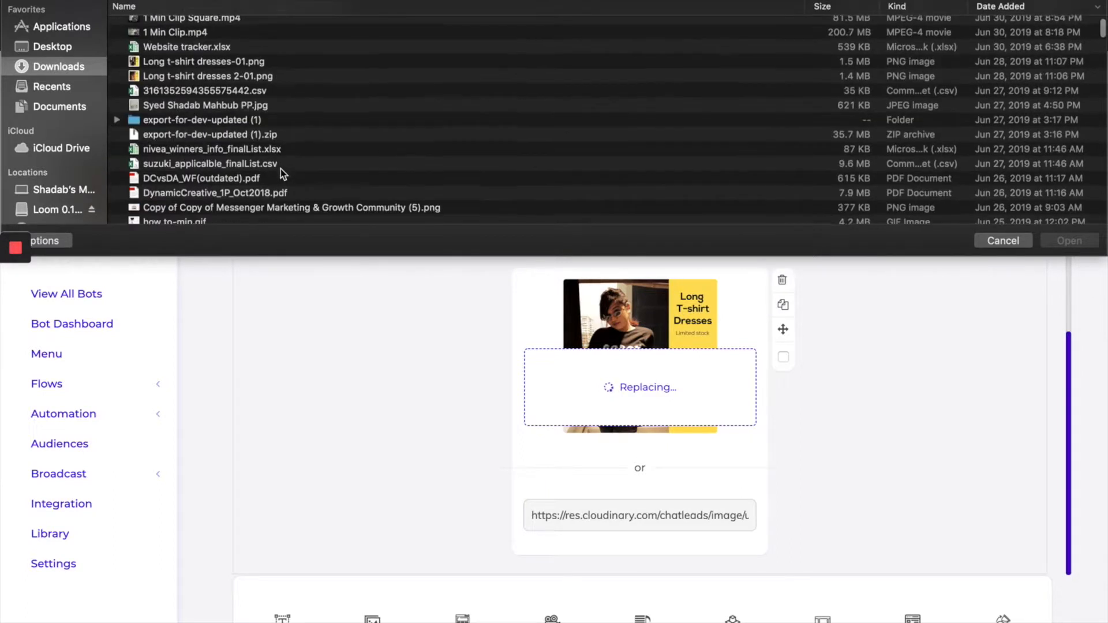
scroll(280, 169, down, 2)
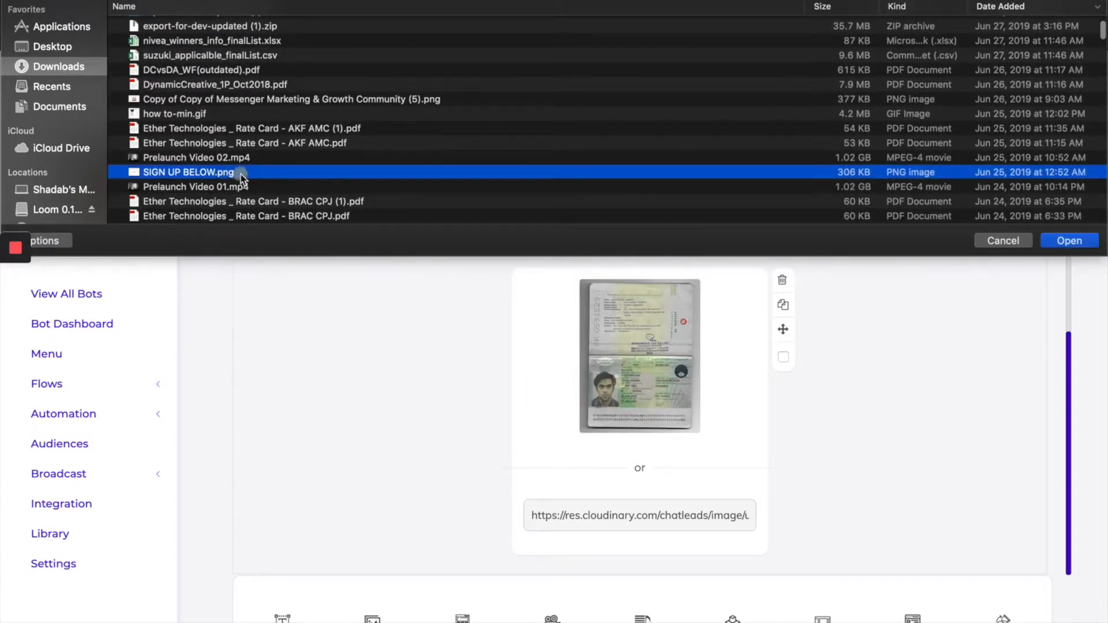
double_click(240, 174)
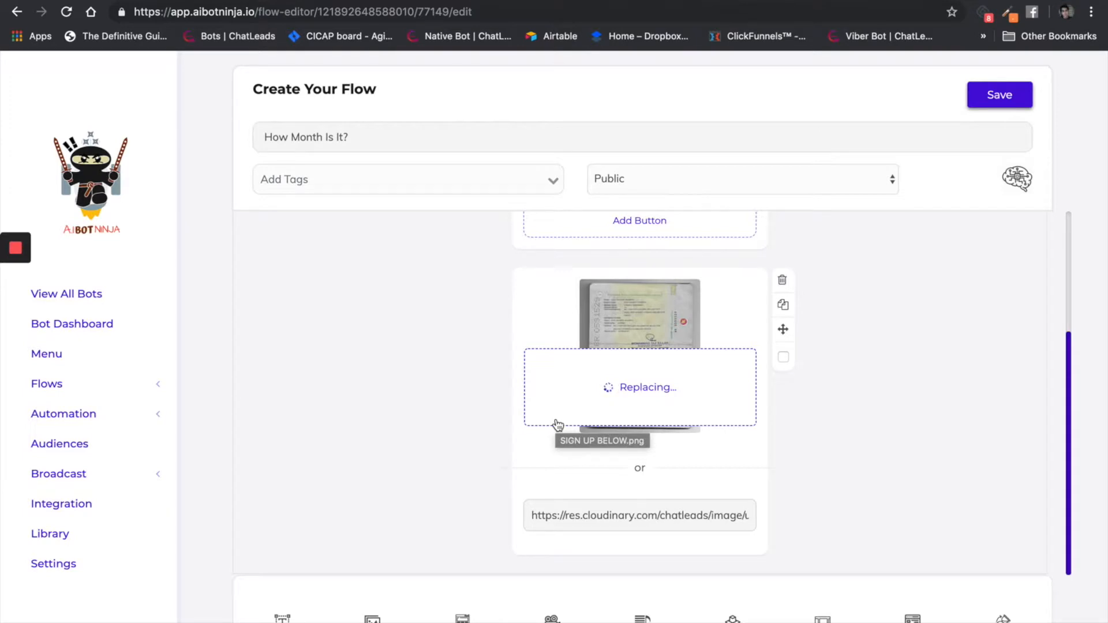
click(988, 103)
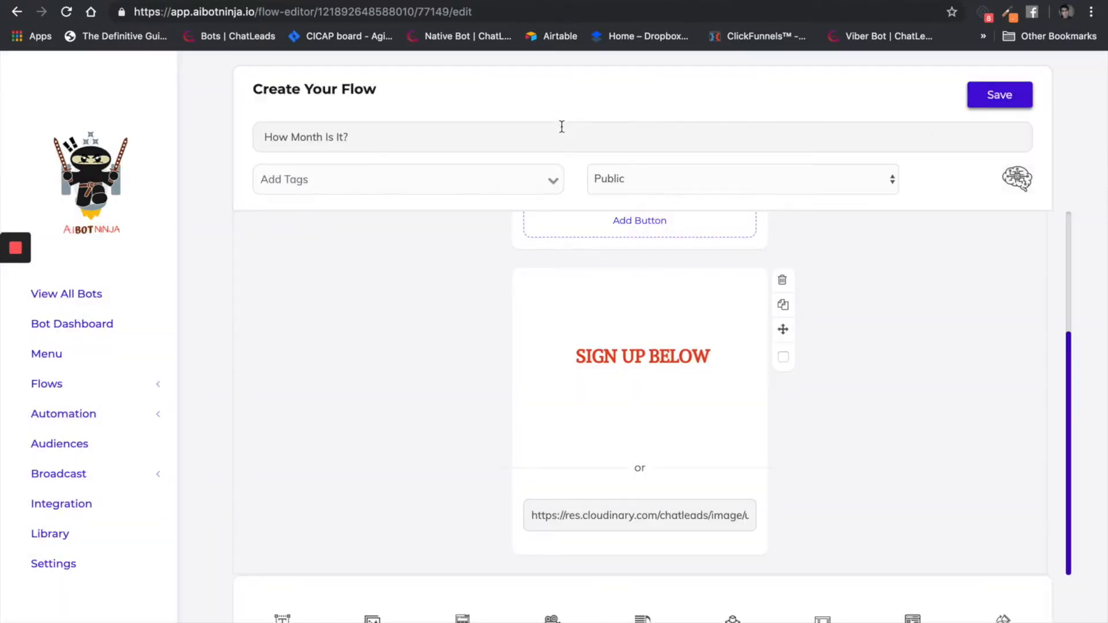
- Test "How Month Is It?" in the ChatLeads.io Messenger chat, check the bot's reply, and return to the flow editor
click(304, 1)
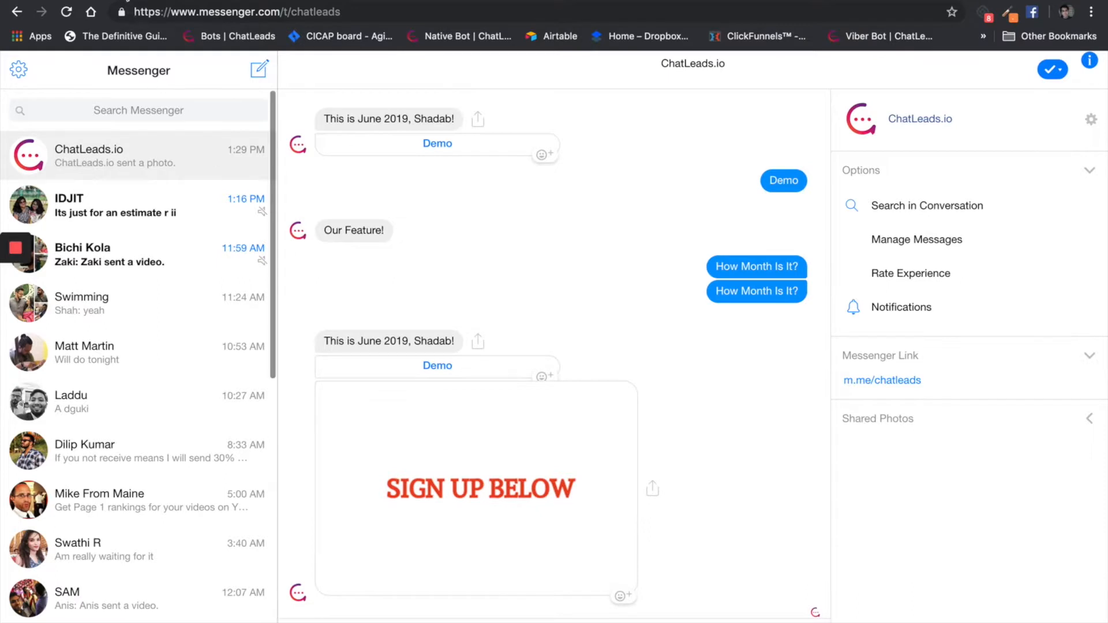
click(125, 1)
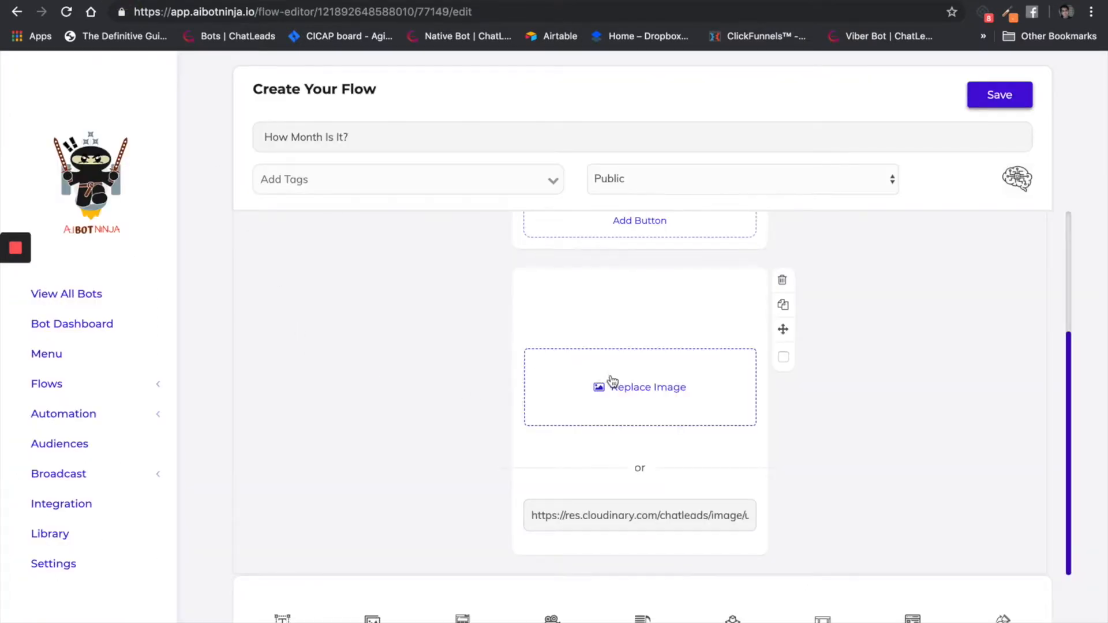
- Add a card block to the flow and delete the SIGN UP BELOW image block above it
scroll(577, 439, down, 2)
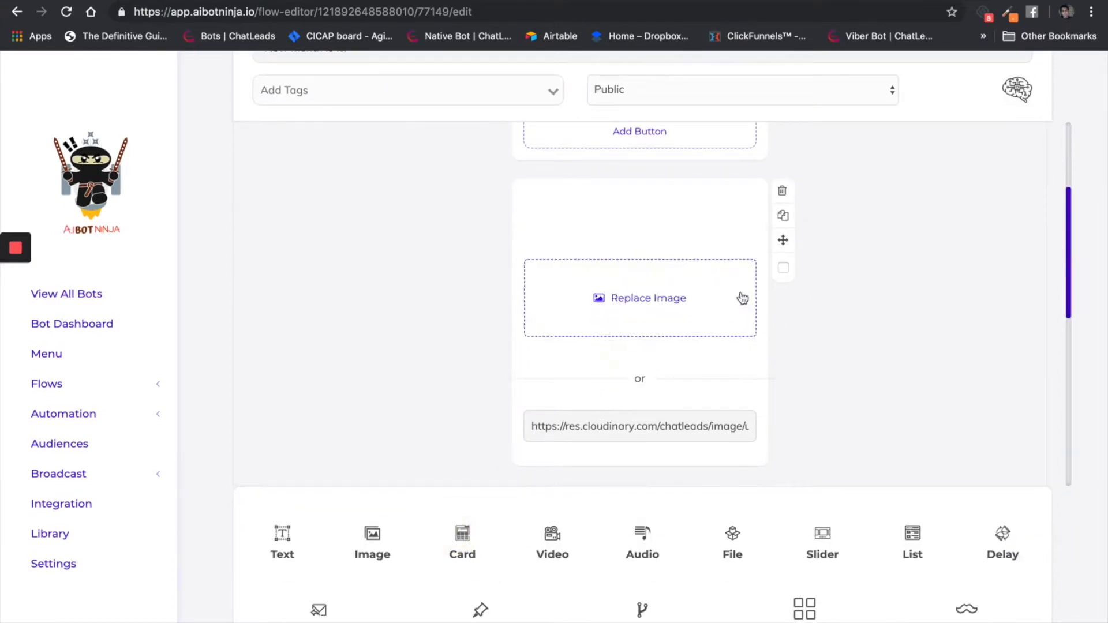
scroll(731, 304, down, 1)
scroll(731, 304, down, 1)
click(782, 163)
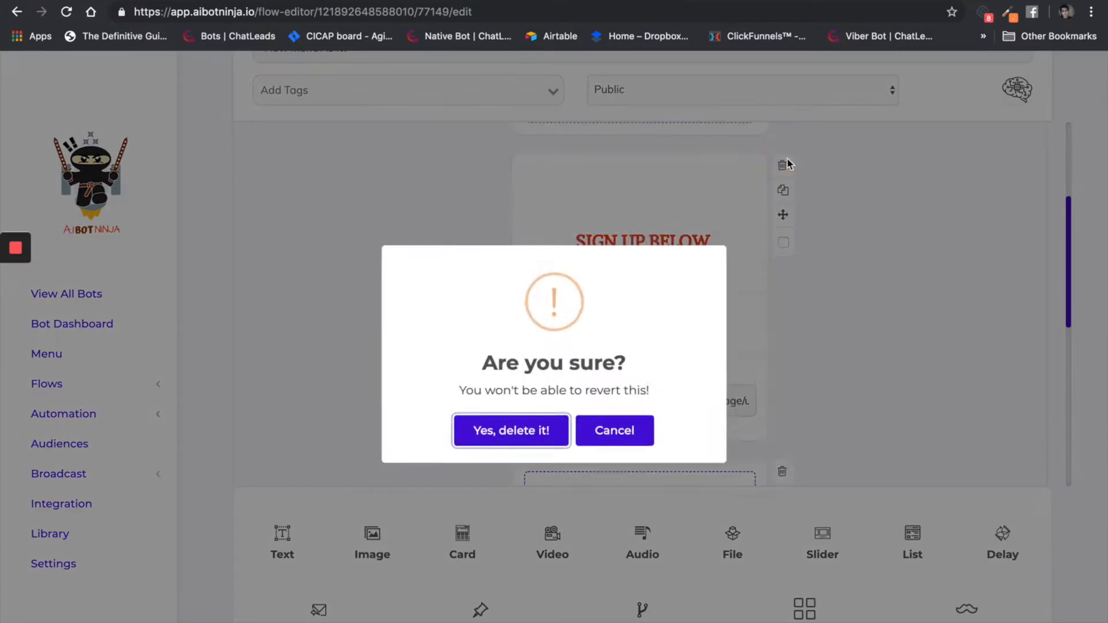
key(Return)
- Upload SIGN UP BELOW.png from Downloads as the card's image
scroll(671, 218, down, 1)
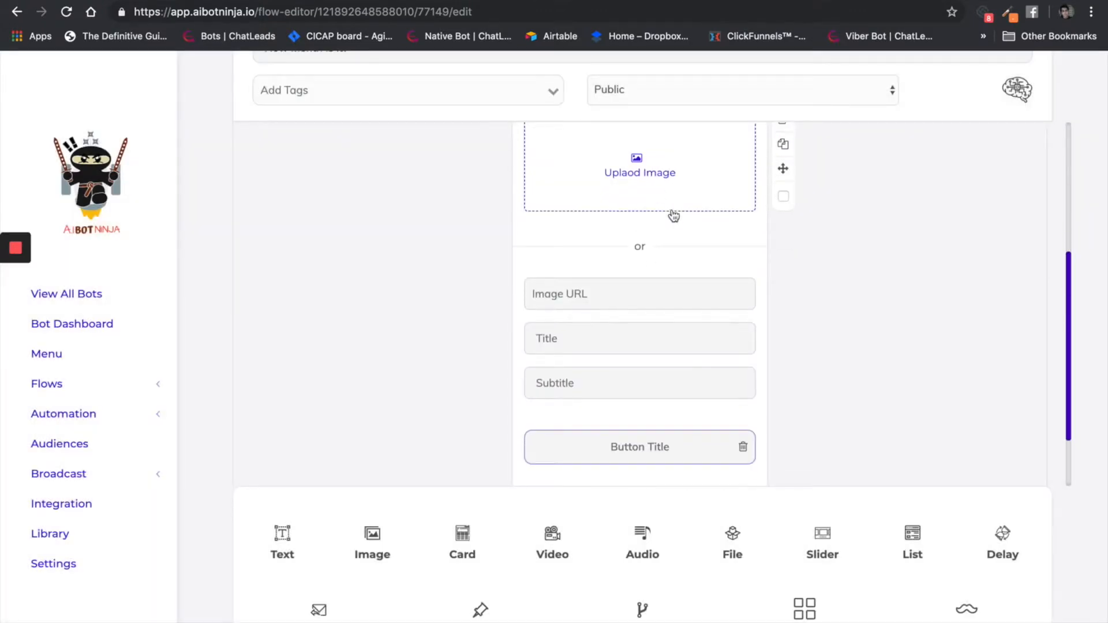
click(614, 182)
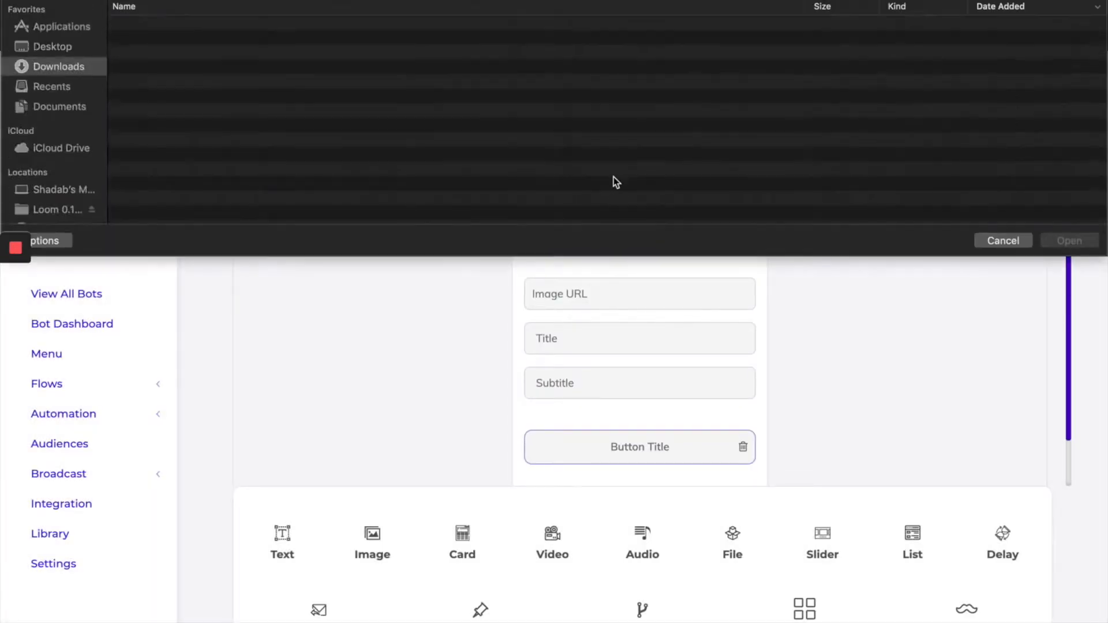
scroll(295, 117, down, 6)
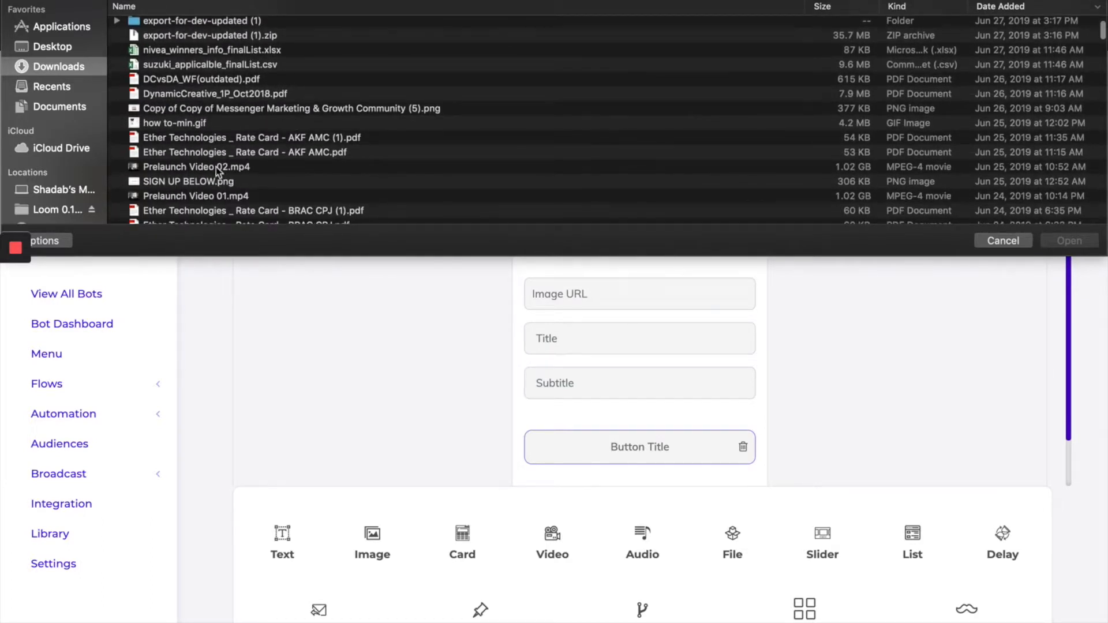
double_click(199, 182)
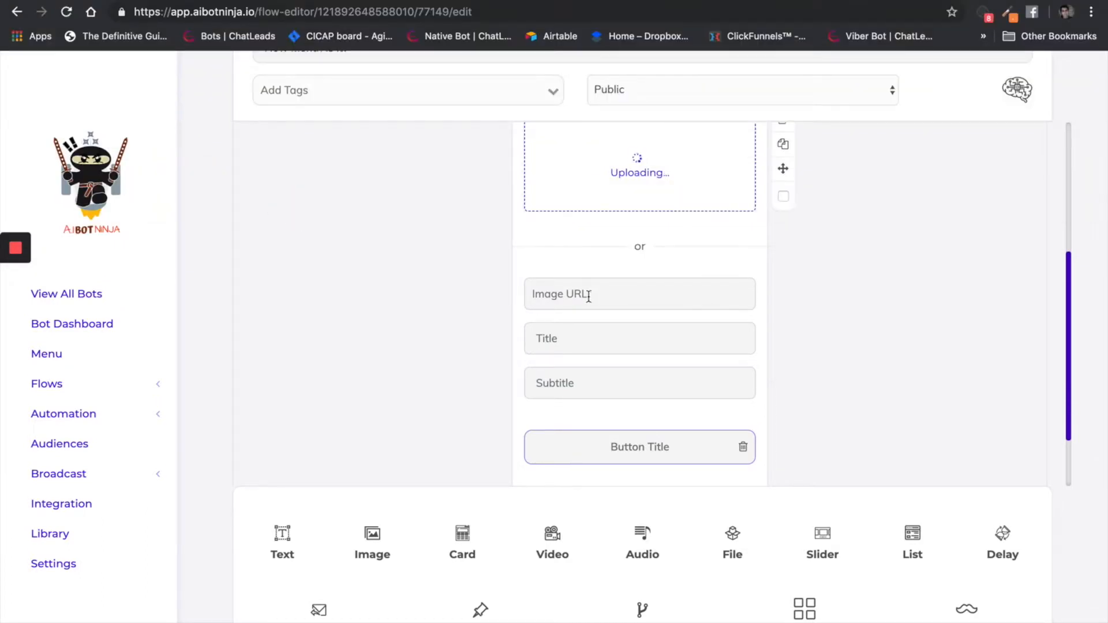
- Set the card's title to "Demo title" and its subtitle to "Demo subtitle"
click(548, 343)
text(Demo title)
key(Tab)
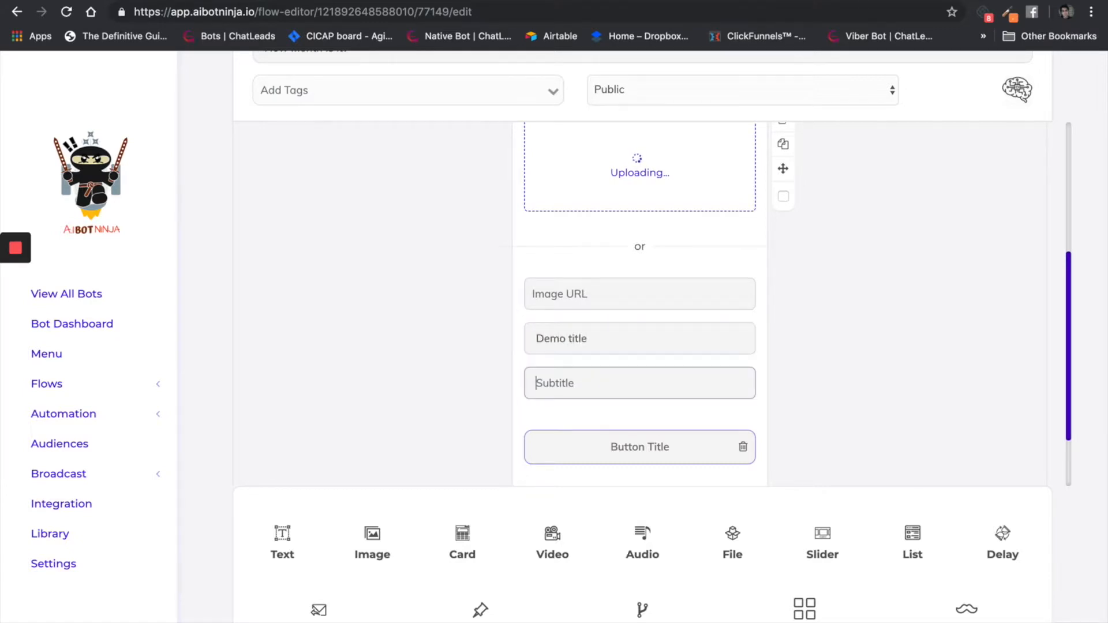
text(Demo bu)
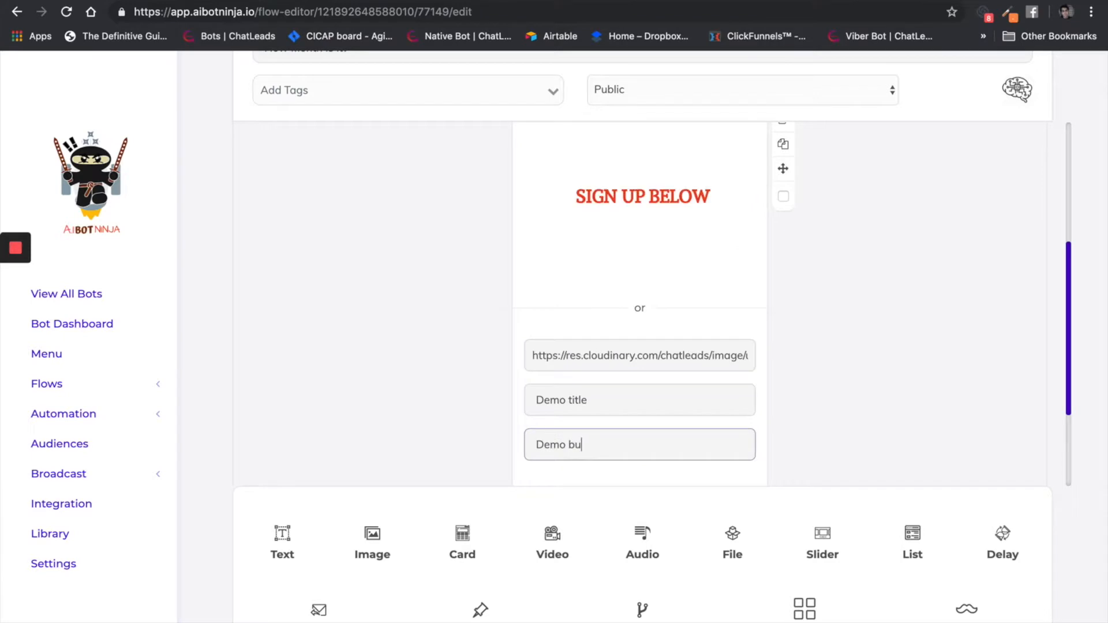
key(BackSpace)
key(BackSpace)
text(subtitle)
- Name the card's button "Demo" and review the available button types, keeping Standard
scroll(549, 347, down, 3)
click(622, 353)
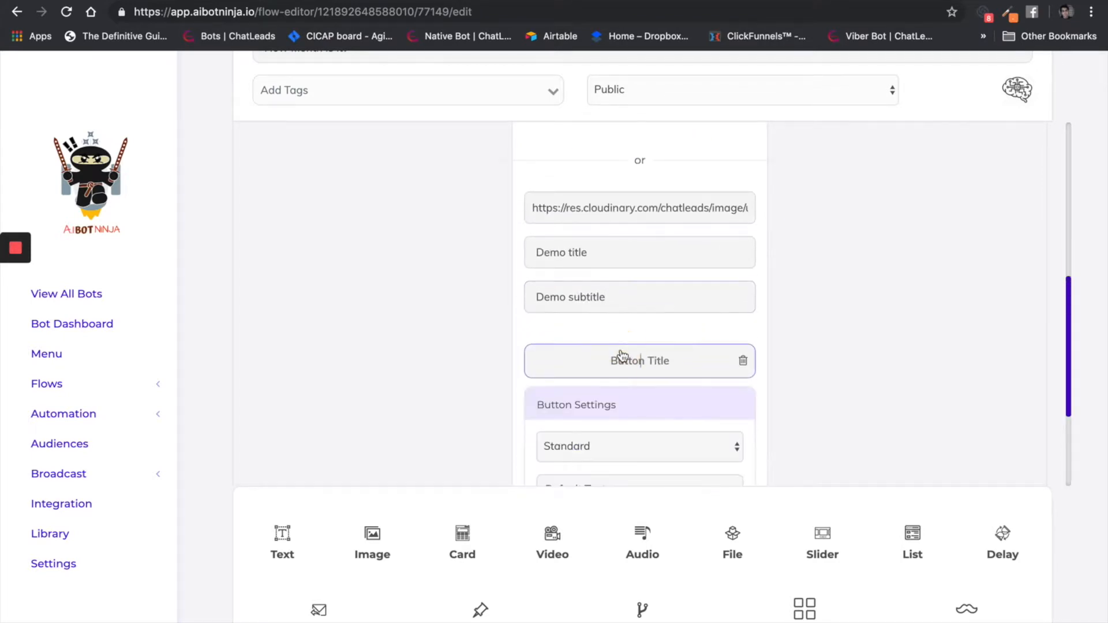
text(Demo)
scroll(632, 300, down, 3)
click(622, 284)
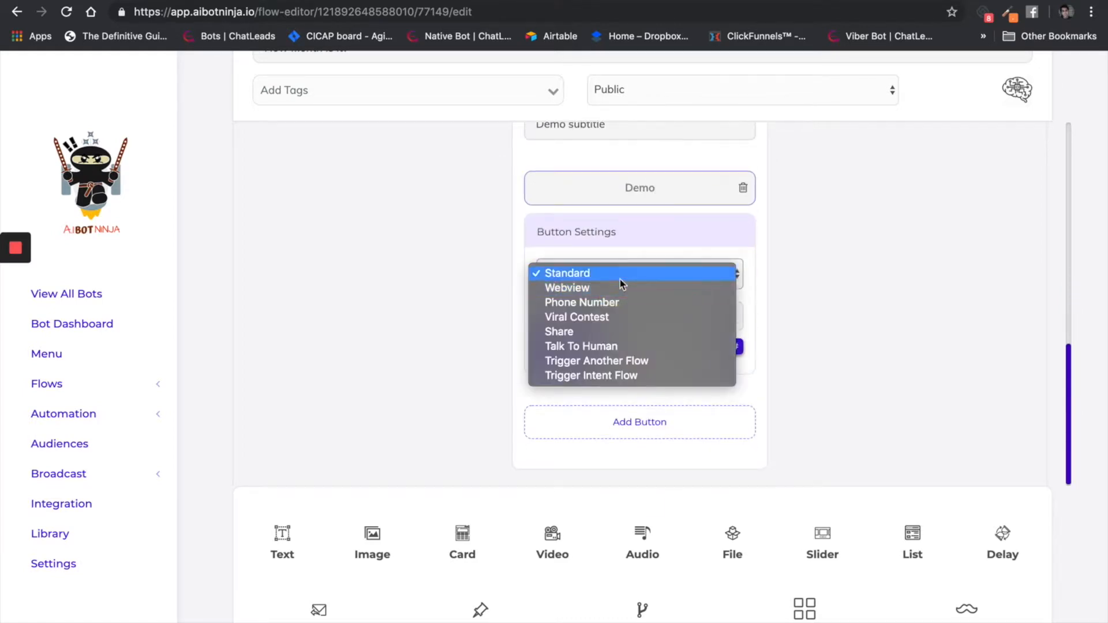
click(481, 301)
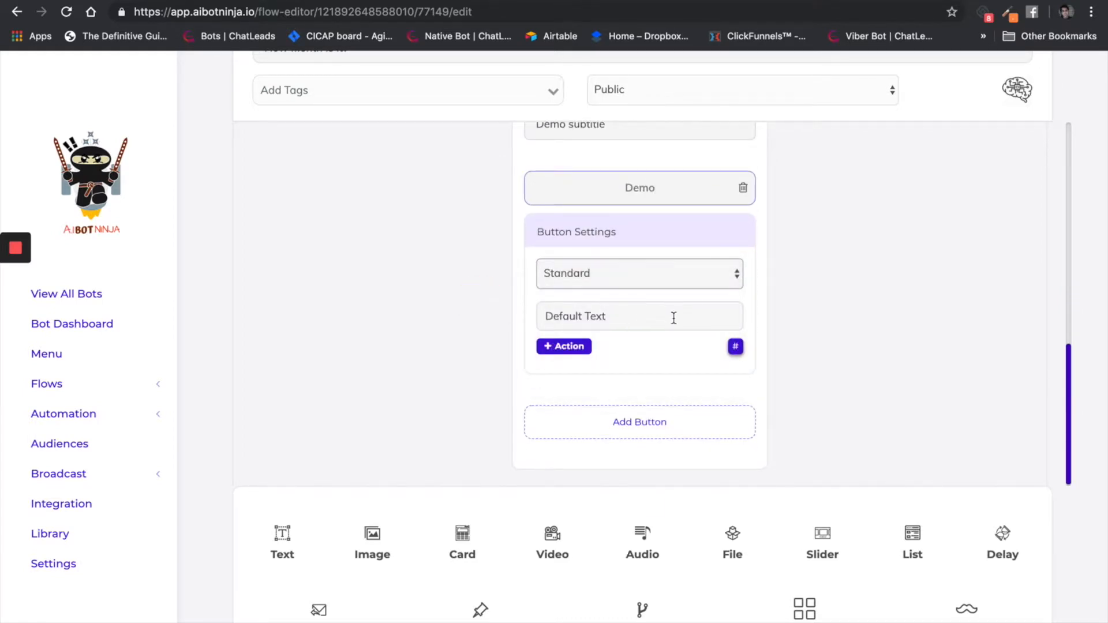
- Set the reply text of the card's Demo button to "Demo text" and save the flow
triple_click(663, 316)
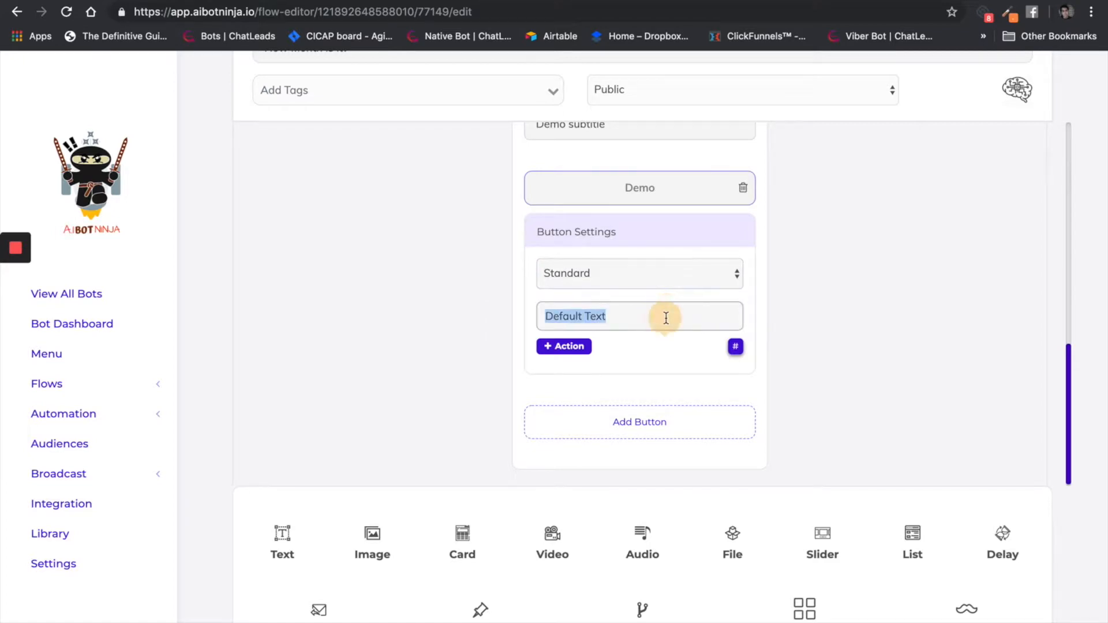
text(Demo)
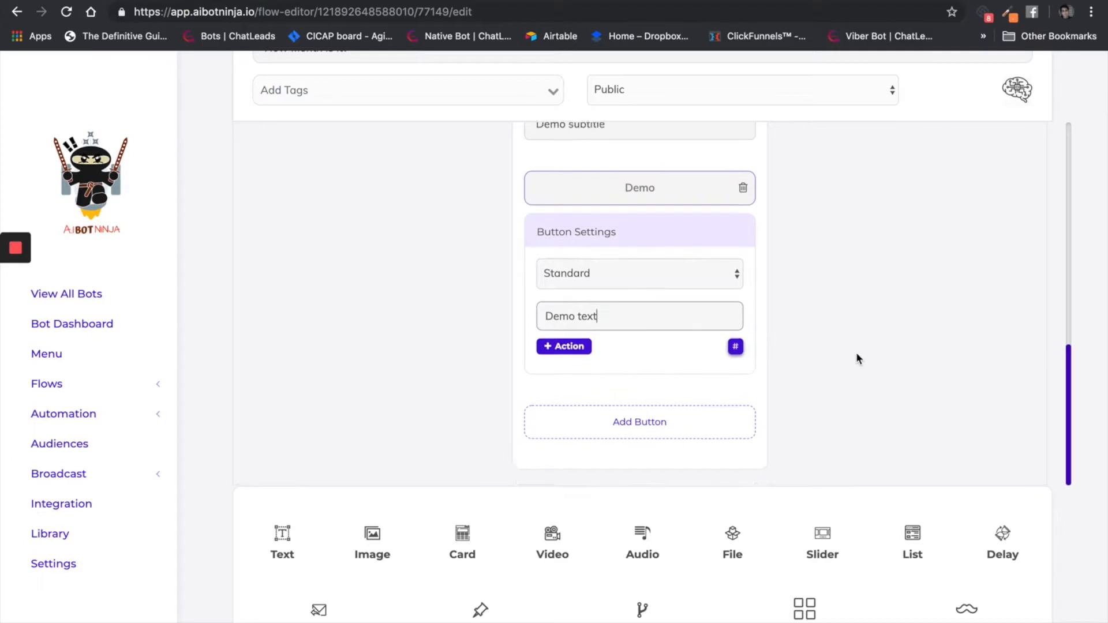
scroll(856, 355, up, 3)
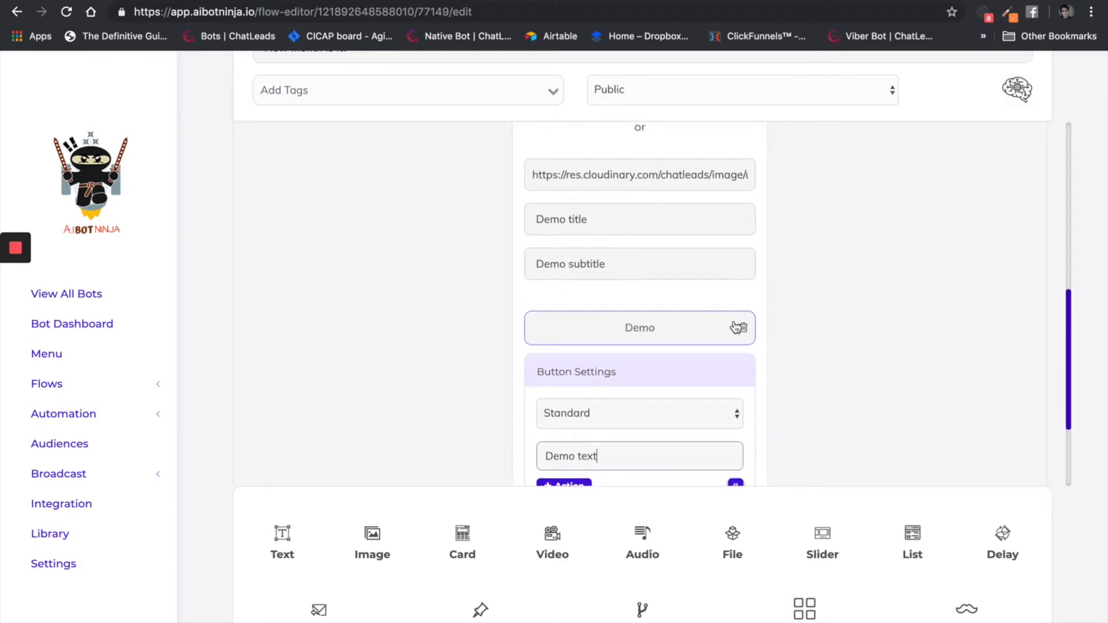
scroll(738, 327, up, 5)
scroll(875, 306, down, 5)
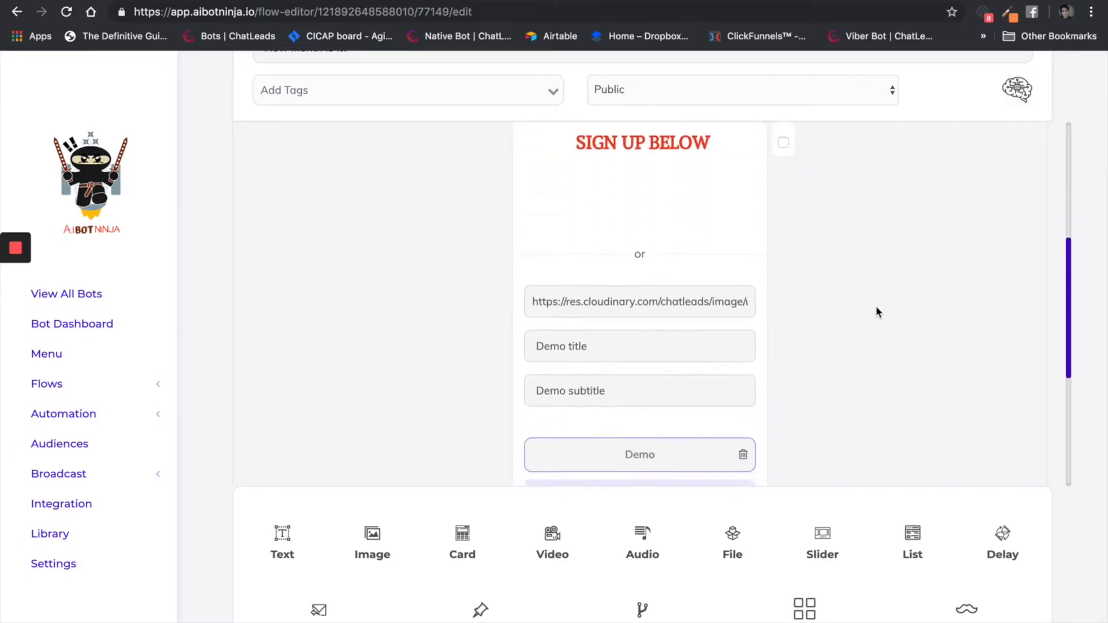
scroll(875, 306, up, 8)
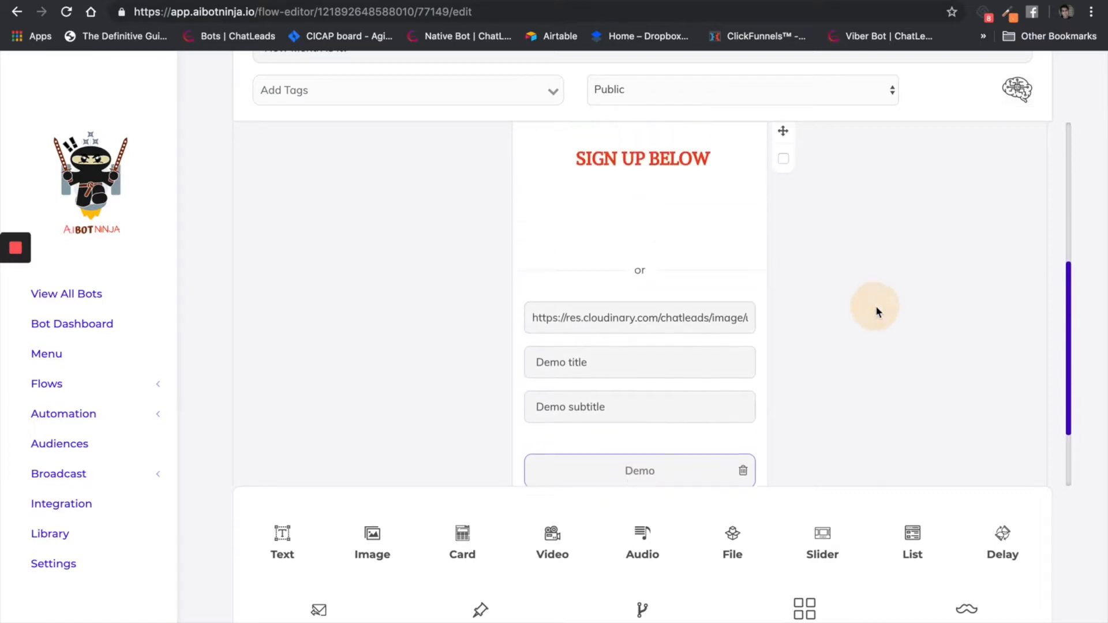
scroll(1067, 214, up, 4)
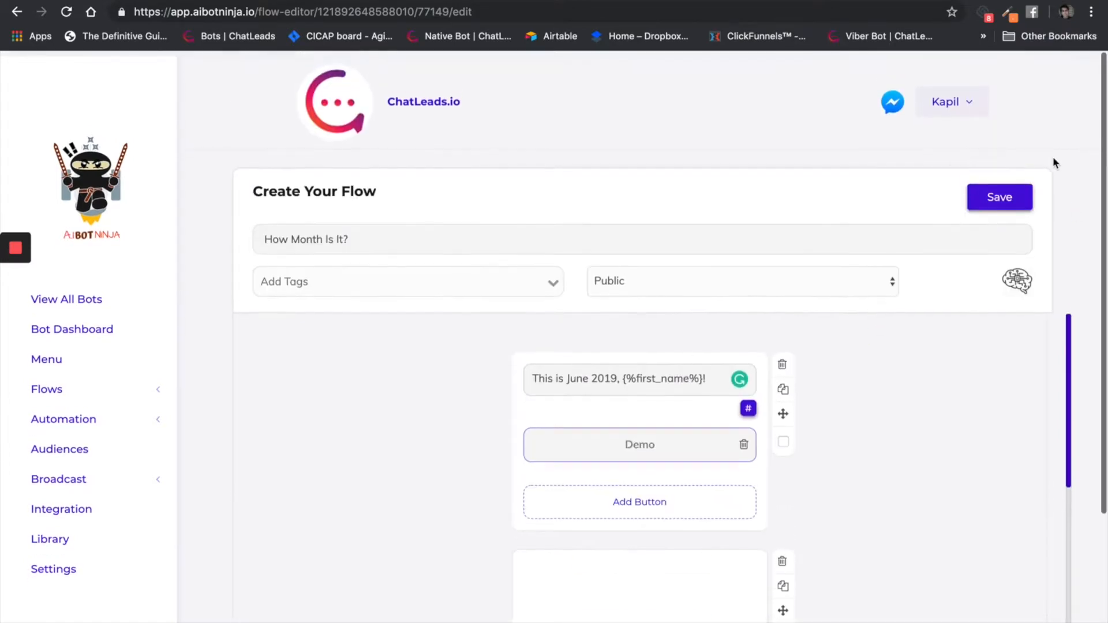
click(1005, 191)
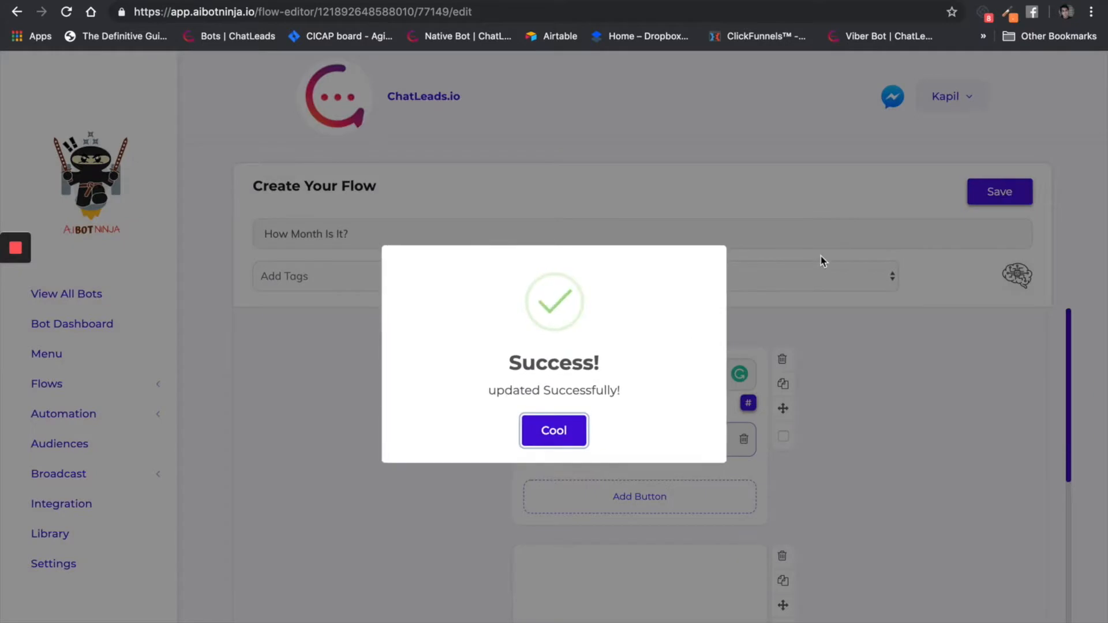
click(822, 261)
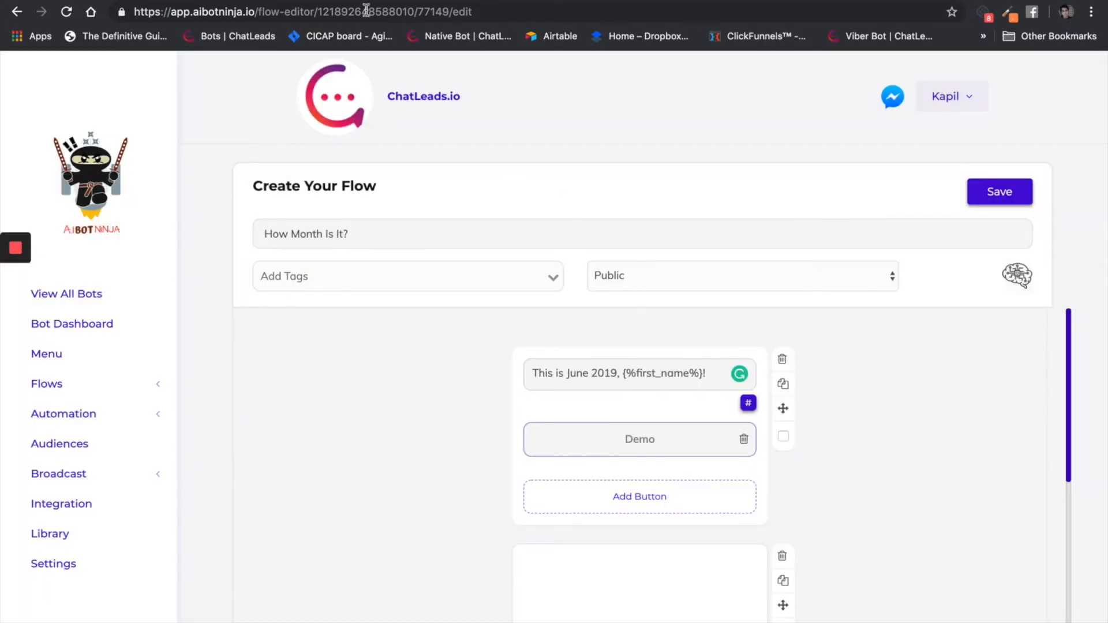
- Switch to the ChatLeads.io conversation in Messenger and test the card's Demo button
key(ctrl+Tab)
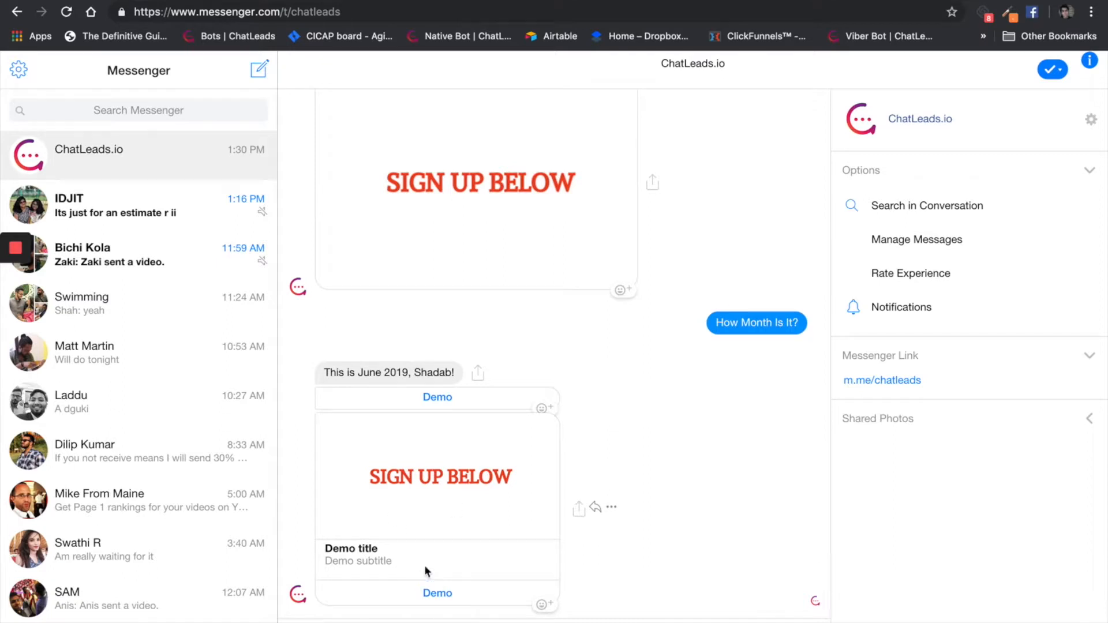
click(447, 596)
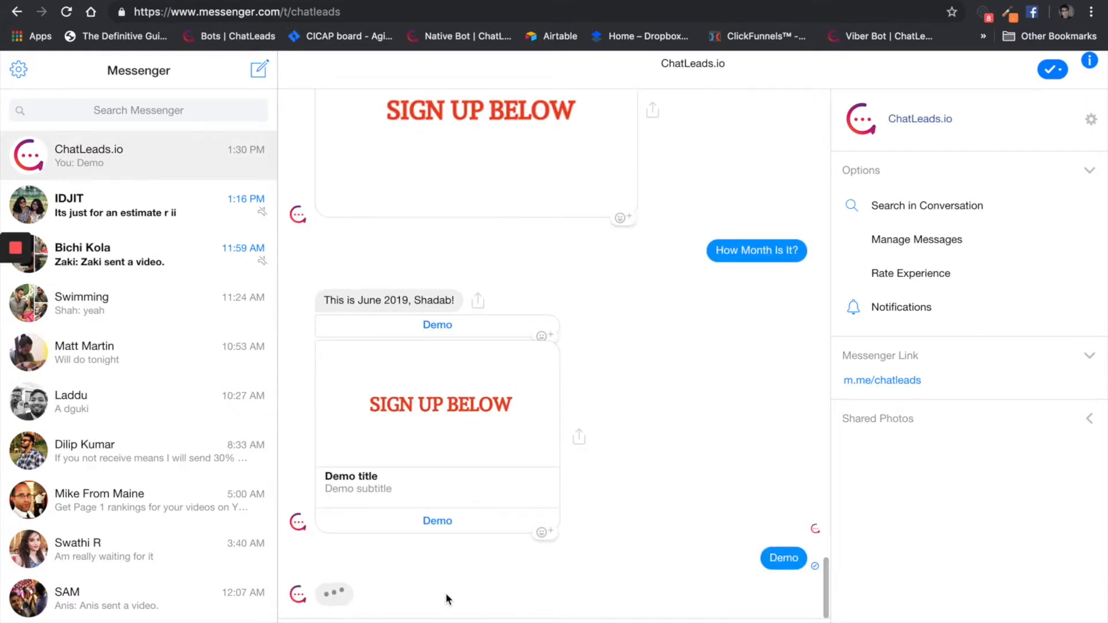
key(alt+Left)
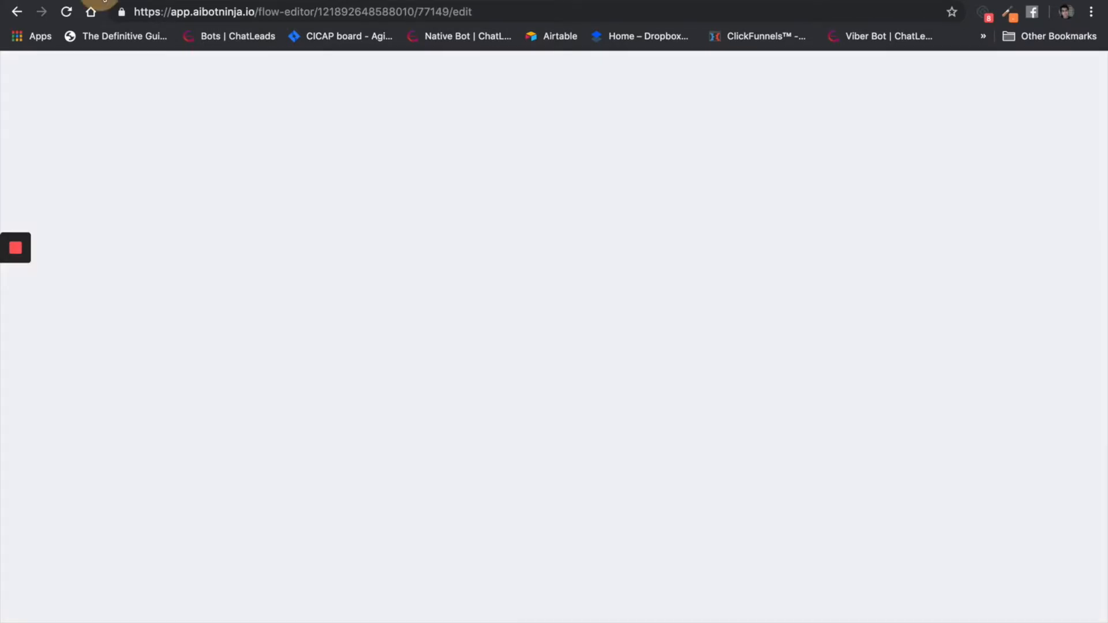
- Back in the flow editor, add a video block below the card and upload "JV Video new v2.mp4.mp4" from Downloads
scroll(537, 371, down, 10)
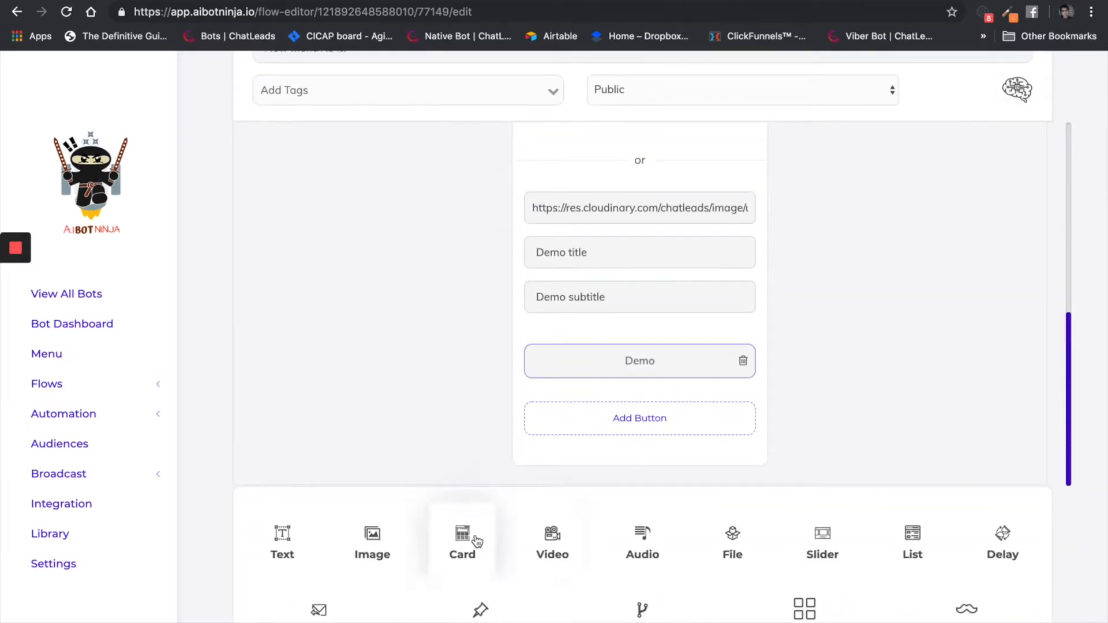
click(553, 545)
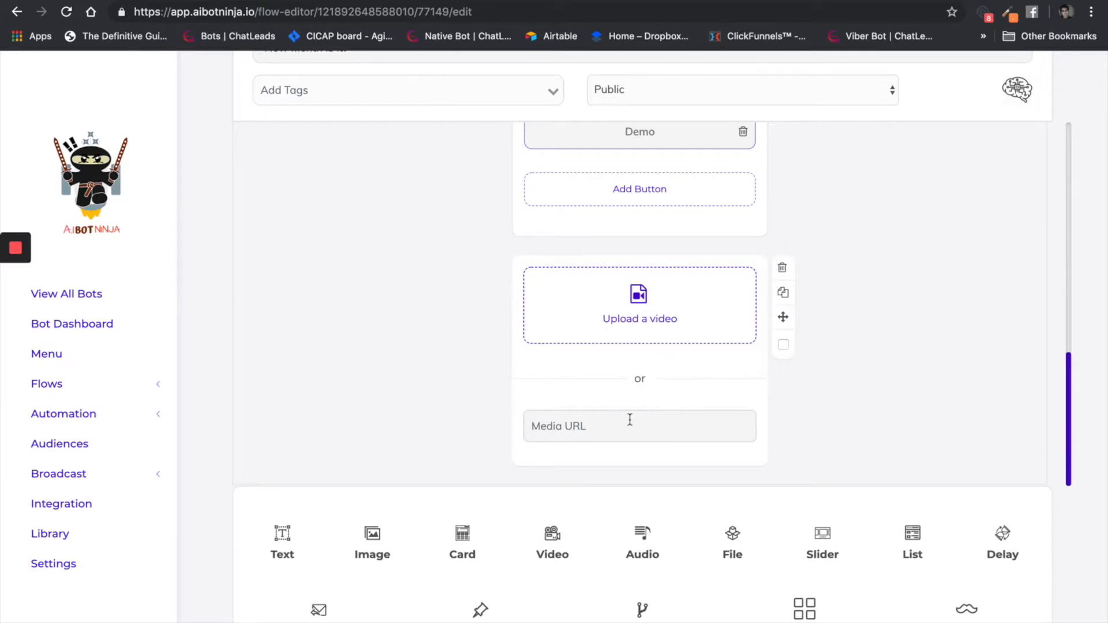
click(655, 334)
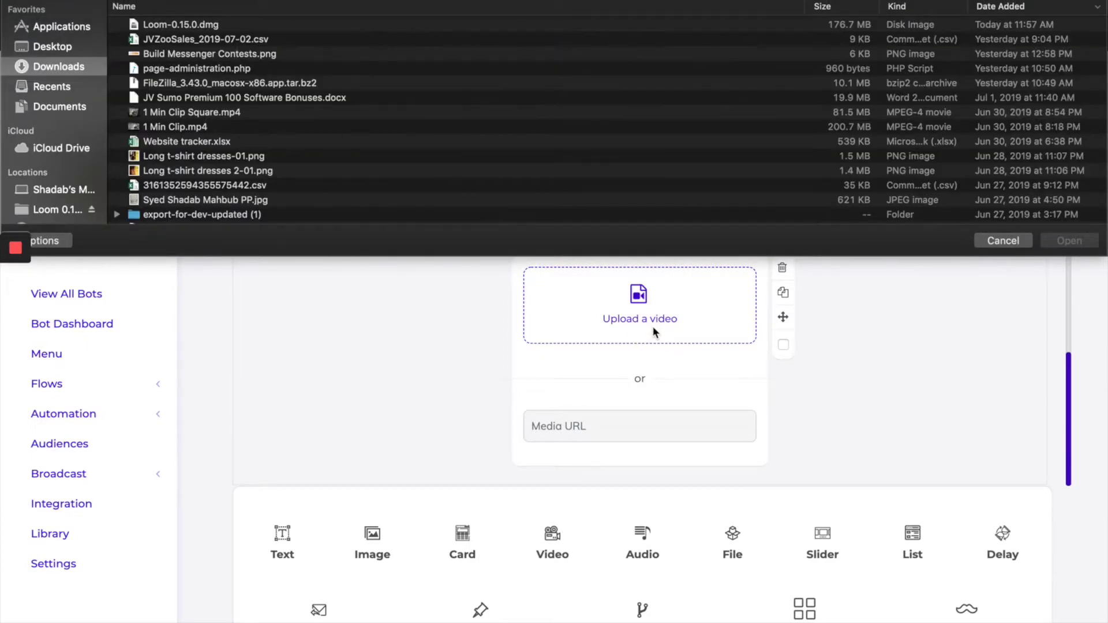
click(381, 158)
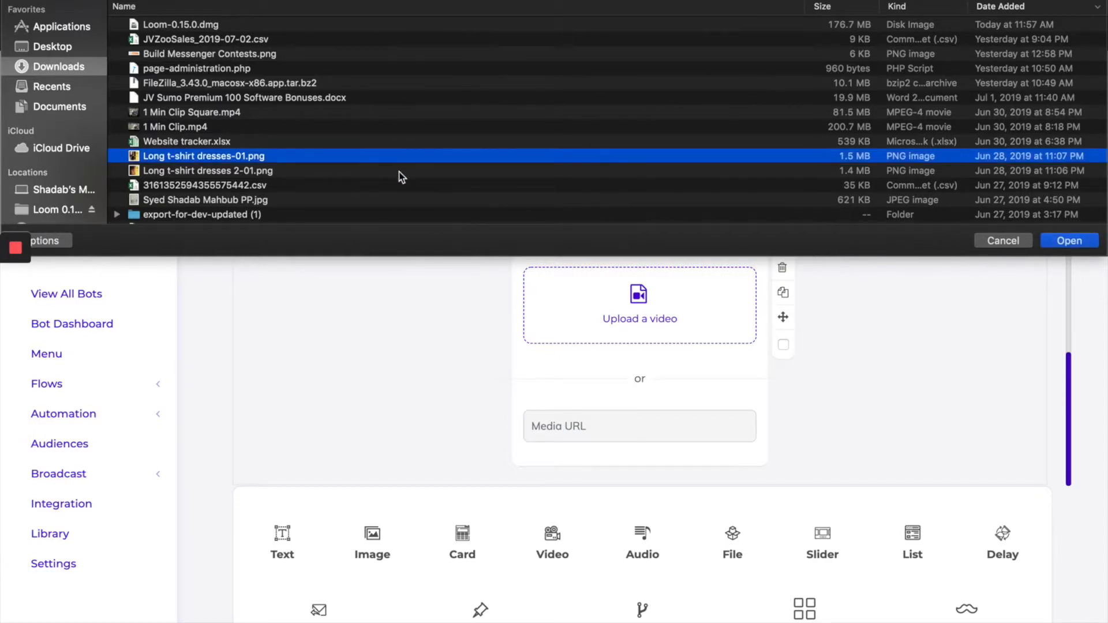
scroll(402, 177, down, 3)
scroll(403, 178, down, 8)
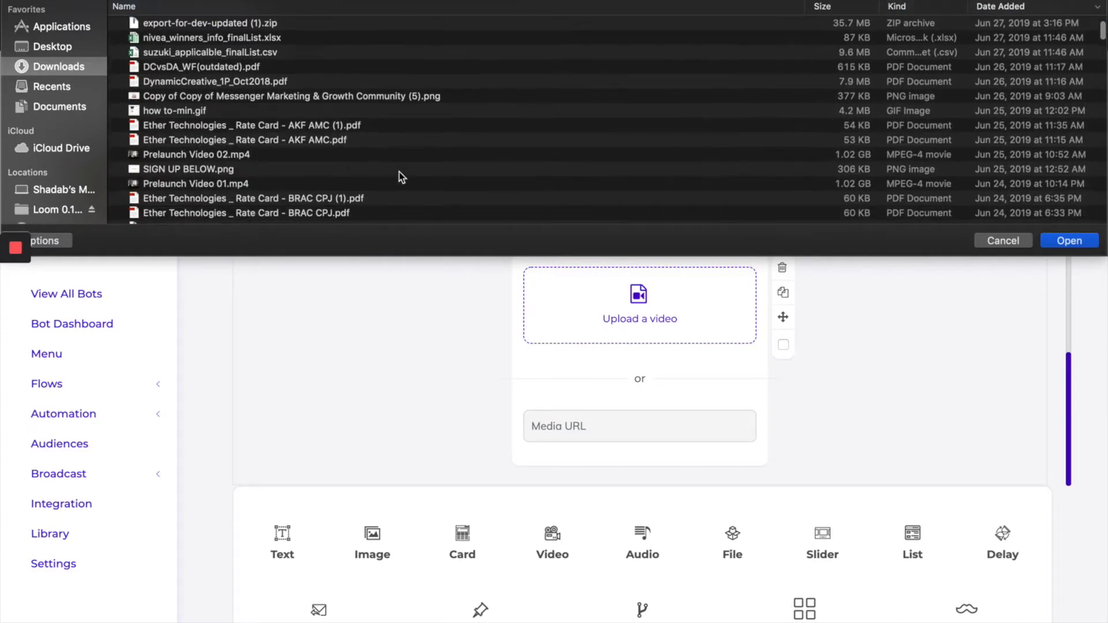
scroll(403, 177, down, 12)
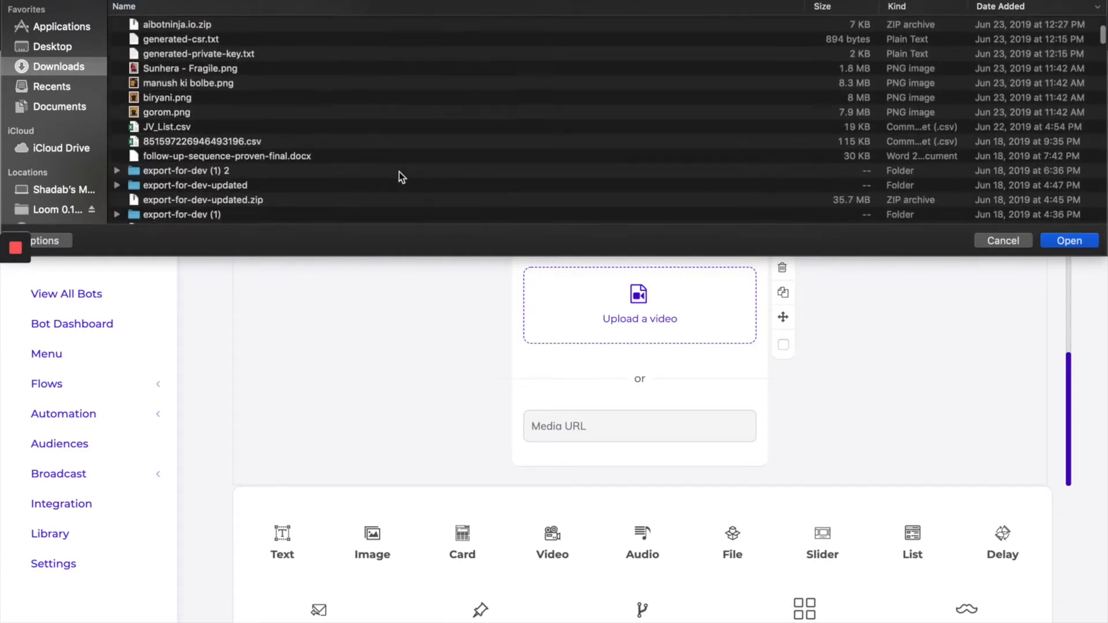
scroll(402, 177, down, 12)
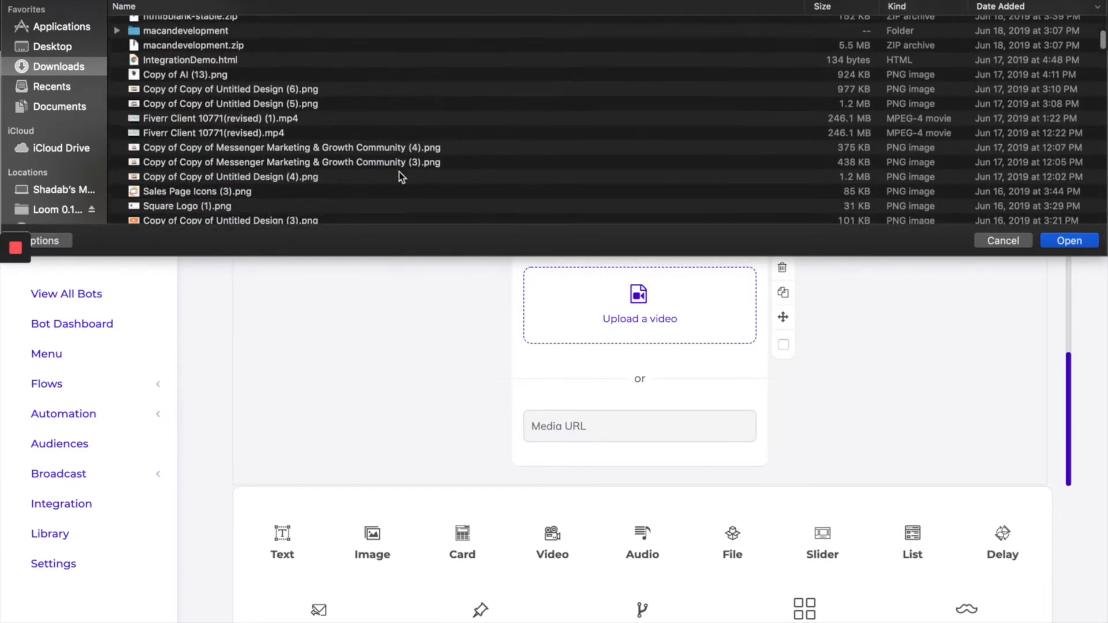
scroll(401, 173, down, 6)
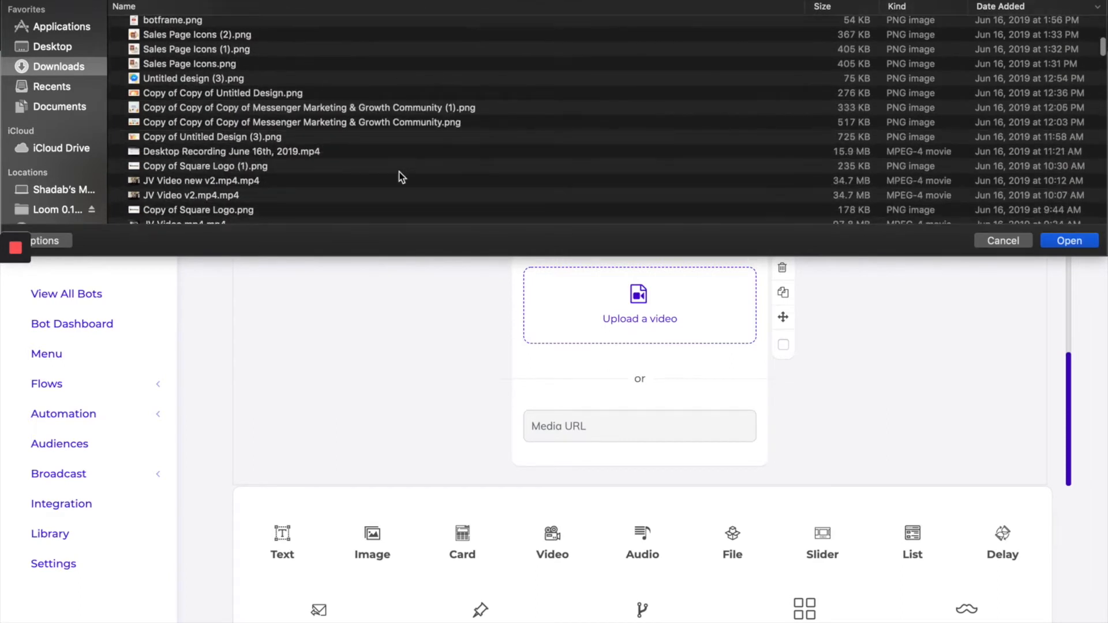
click(334, 155)
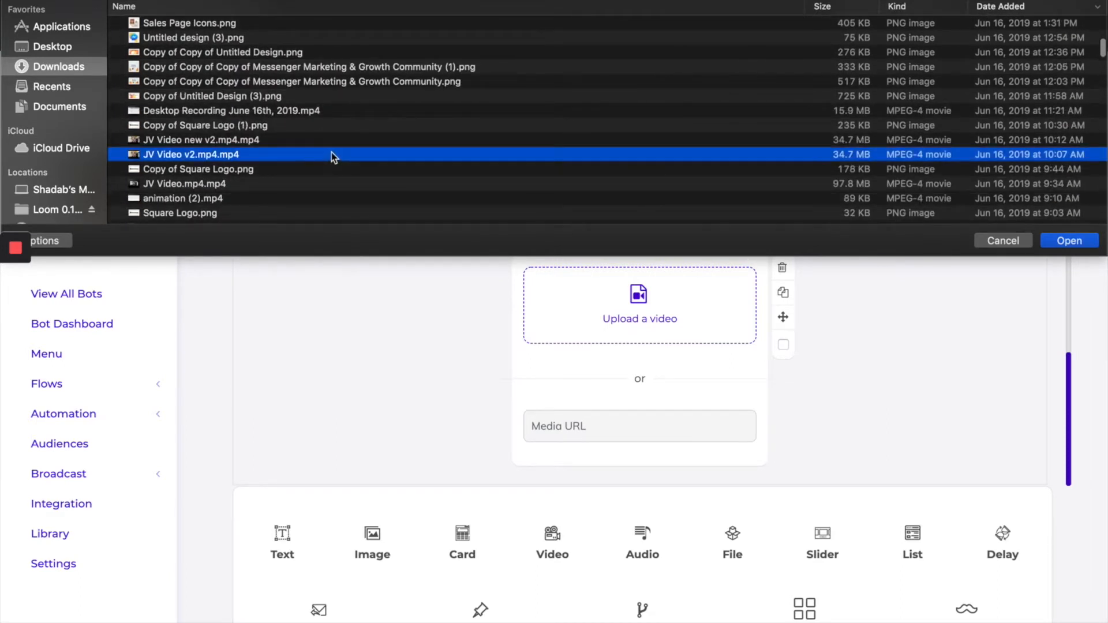
click(331, 144)
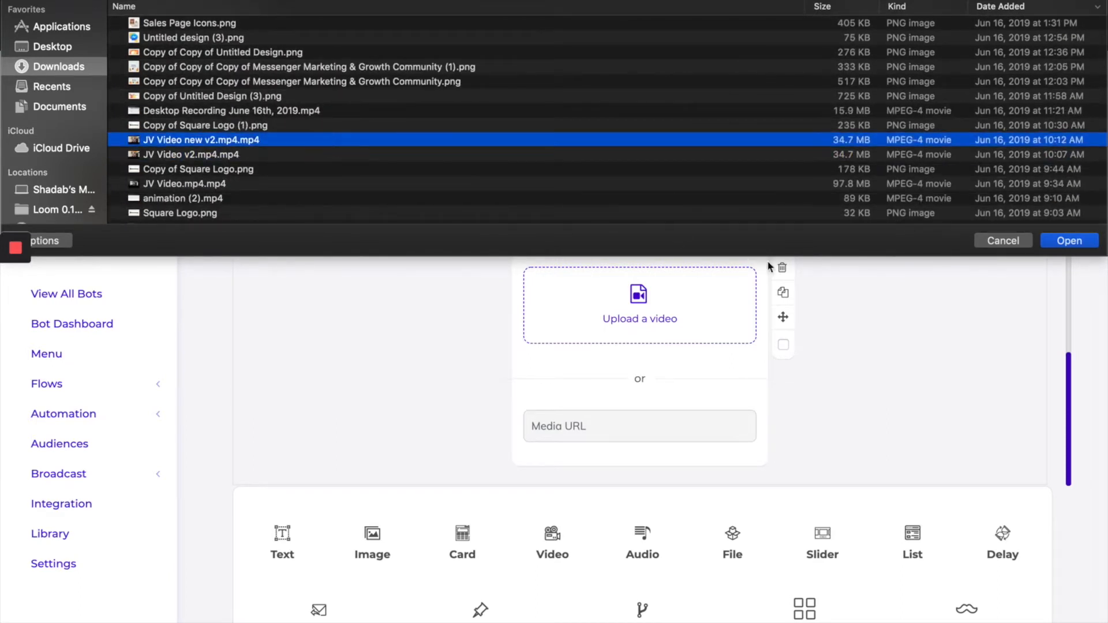
click(1063, 237)
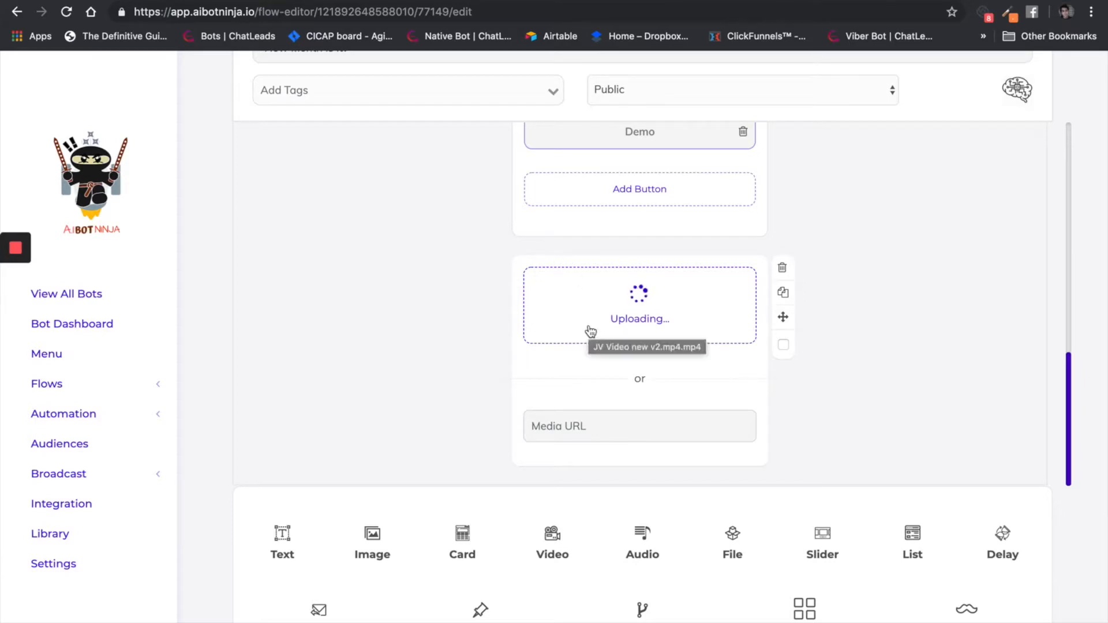
scroll(590, 331, up, 1)
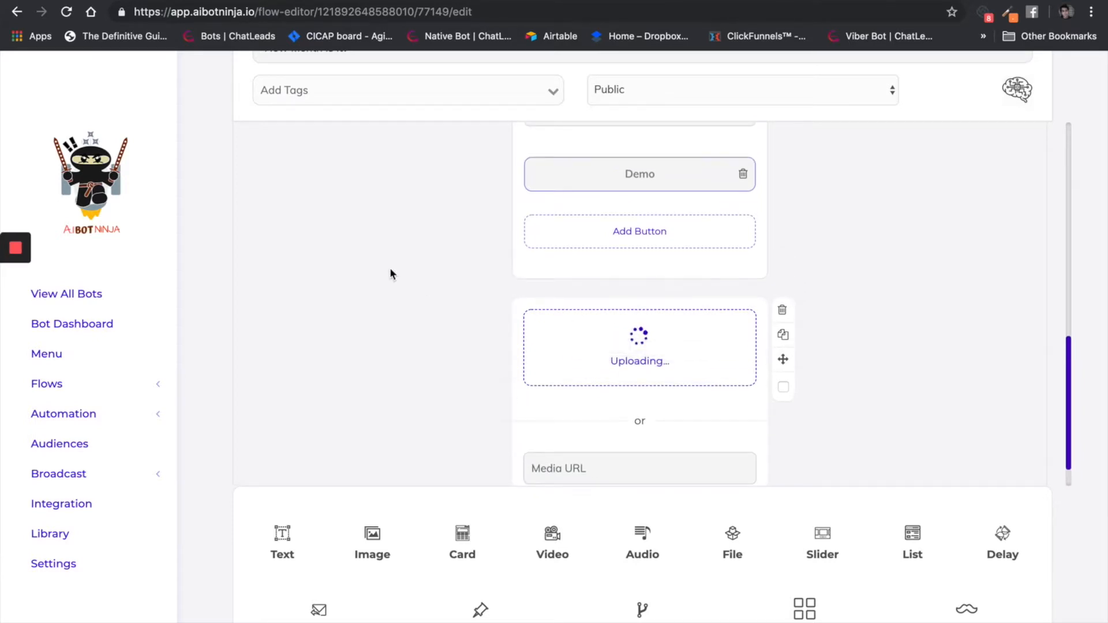
scroll(369, 231, up, 5)
scroll(325, 300, down, 5)
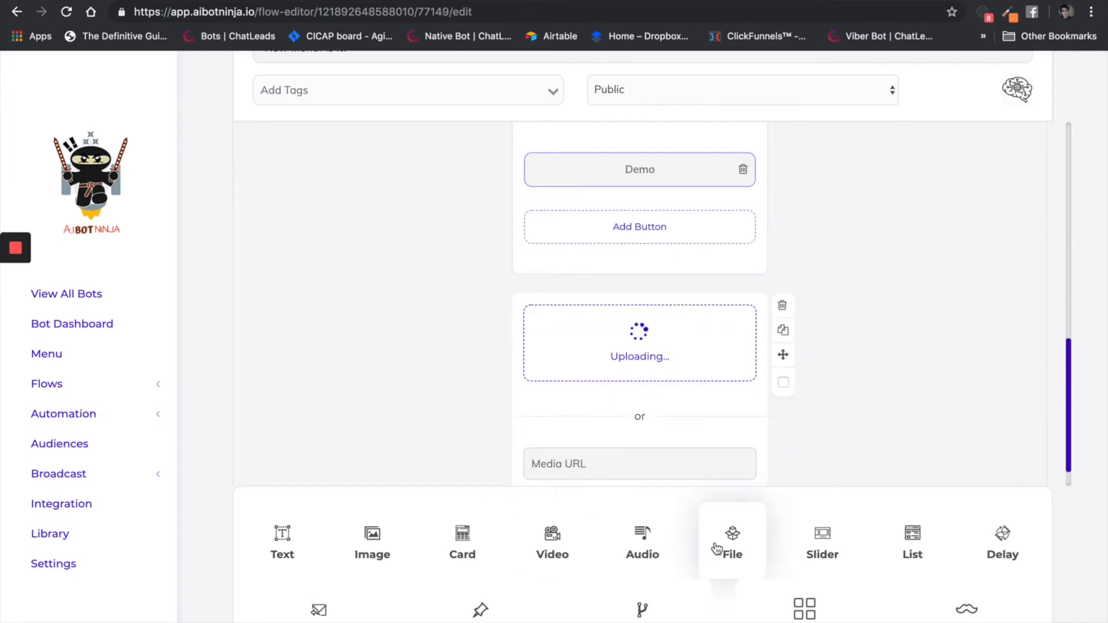
scroll(695, 466, down, 1)
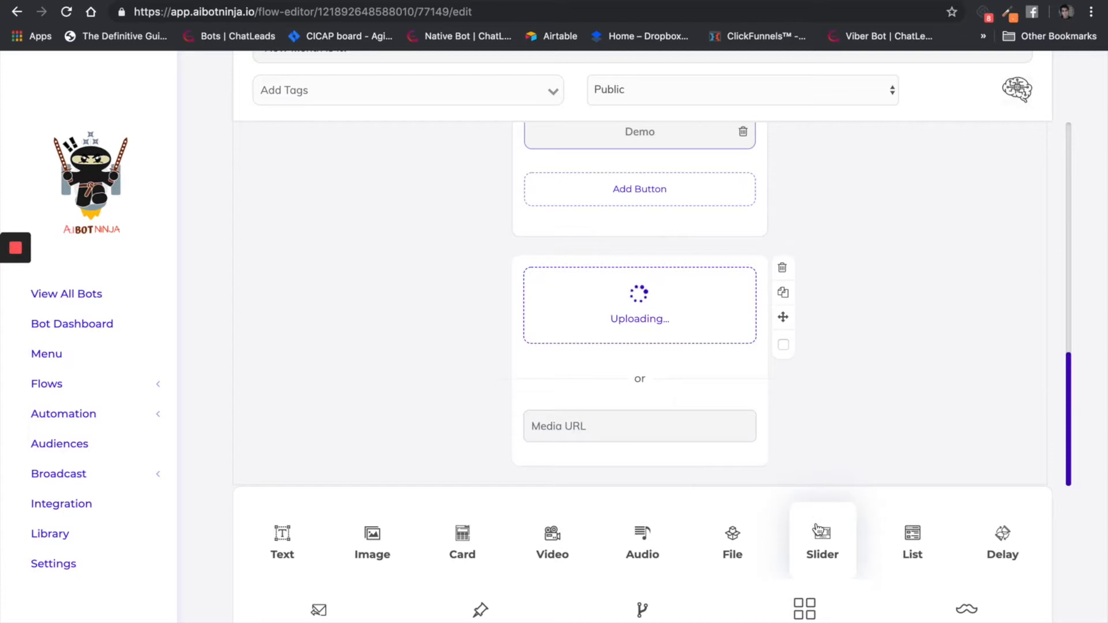
- Delete the video block, the card block and the "This is June 2019" text block from the flow
click(783, 271)
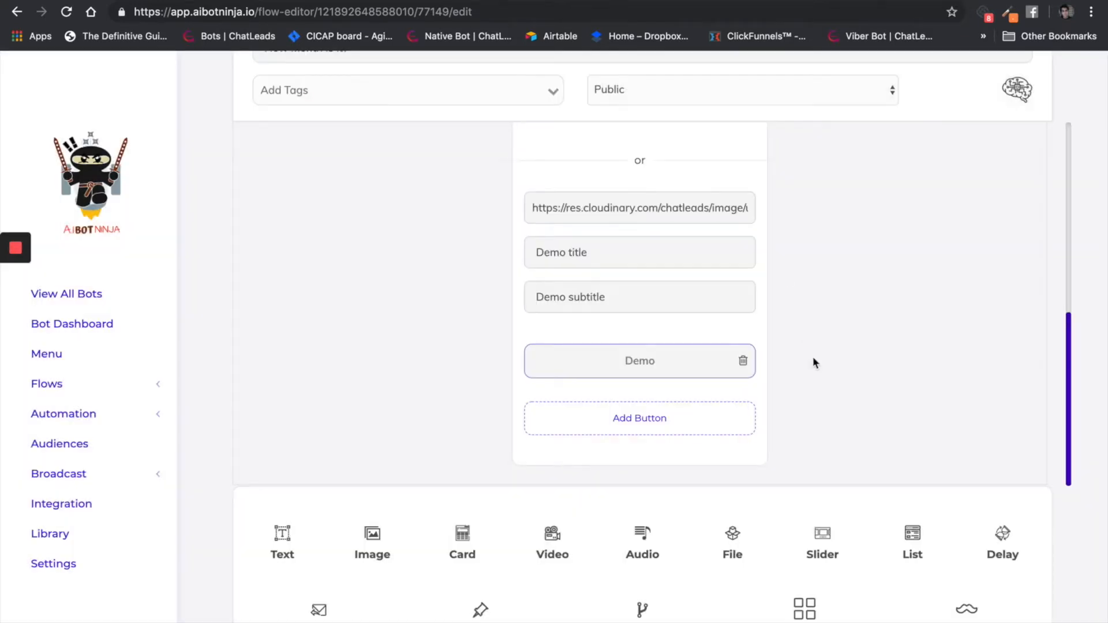
scroll(803, 354, up, 3)
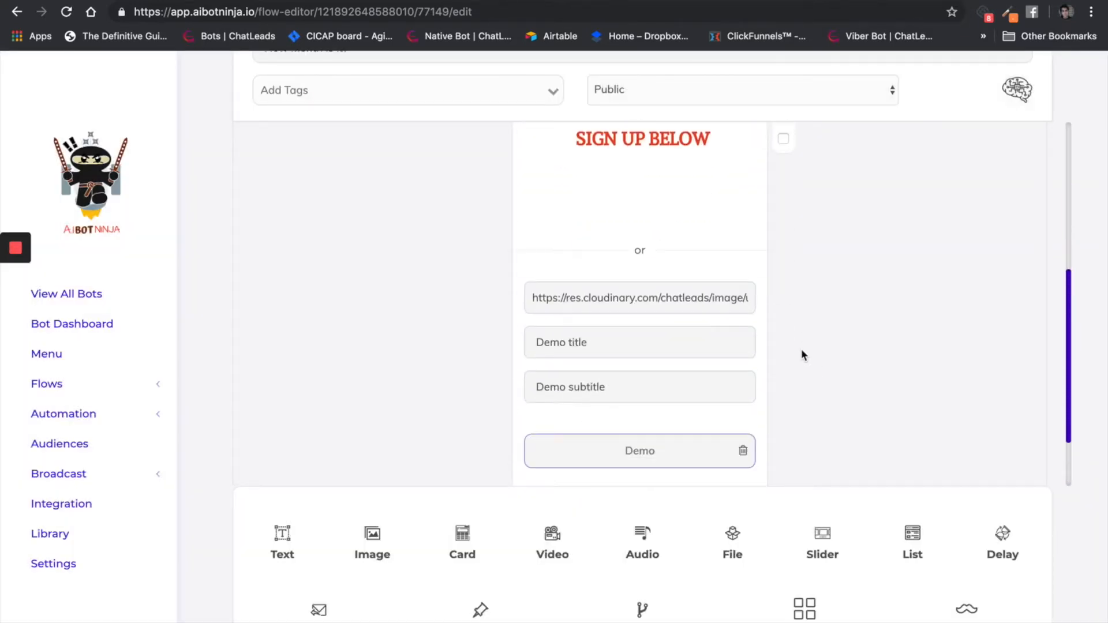
click(782, 345)
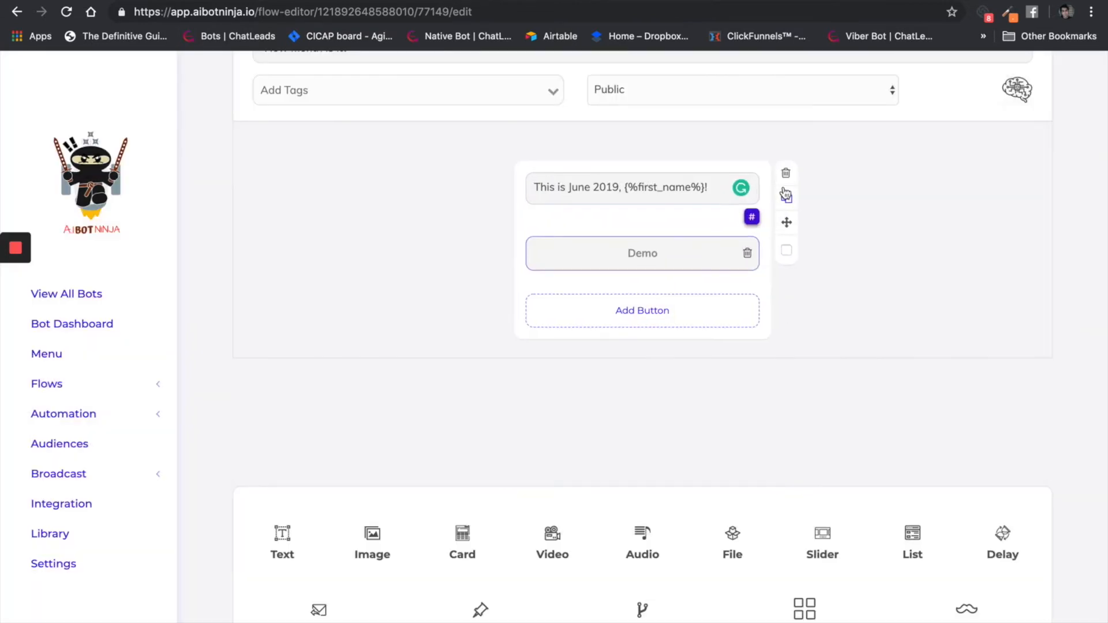
click(786, 173)
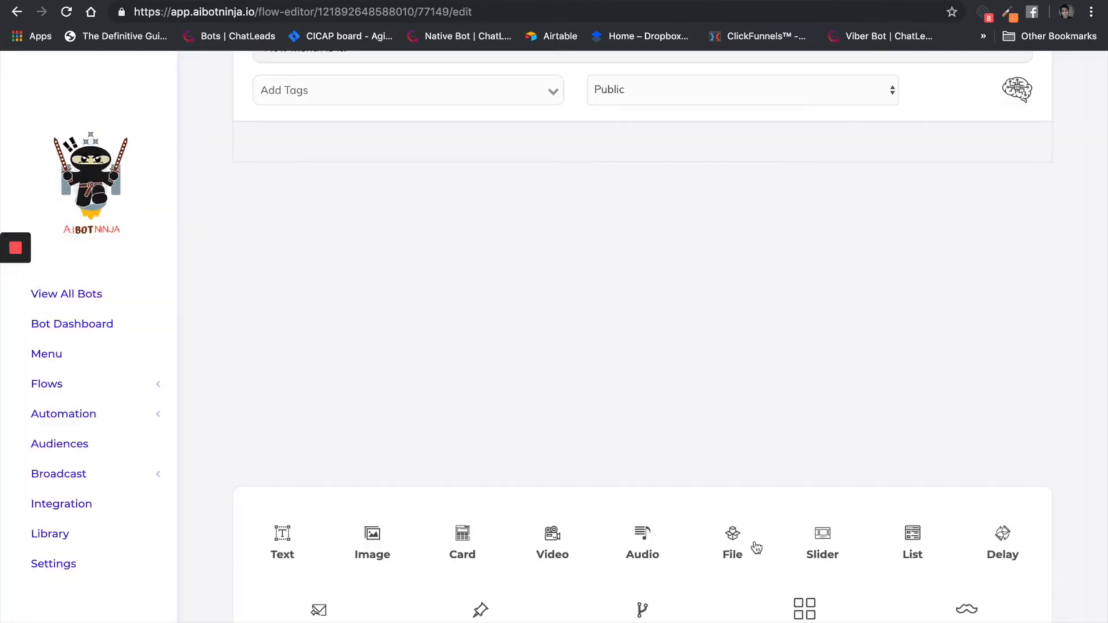
- Add a slider block to the empty flow and review its image, title, subtitle, button and new-card options
click(819, 543)
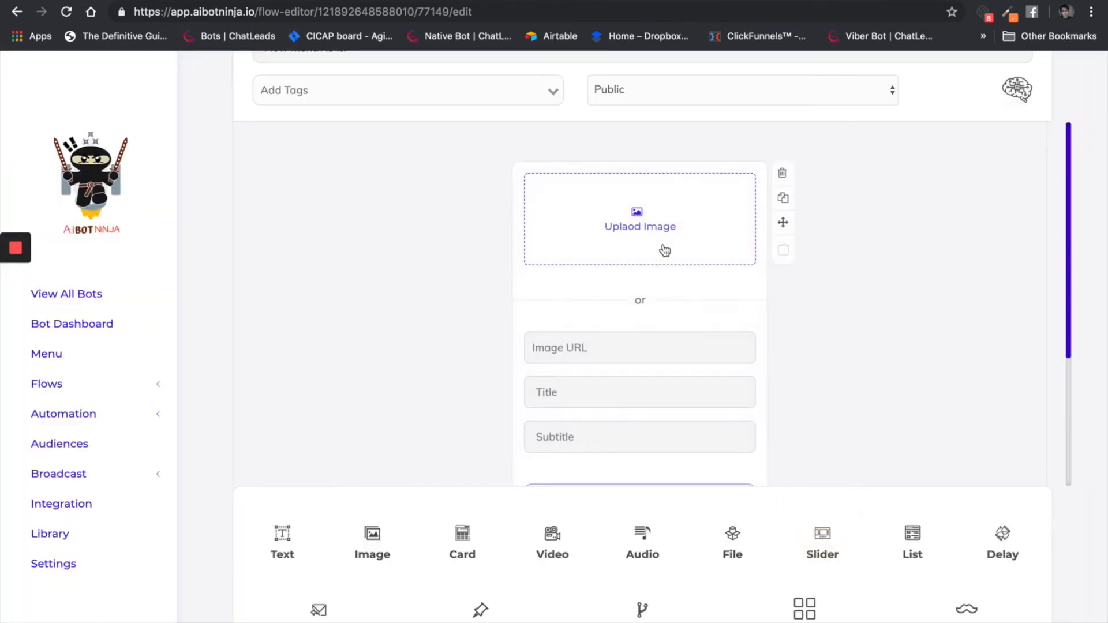
scroll(666, 250, down, 4)
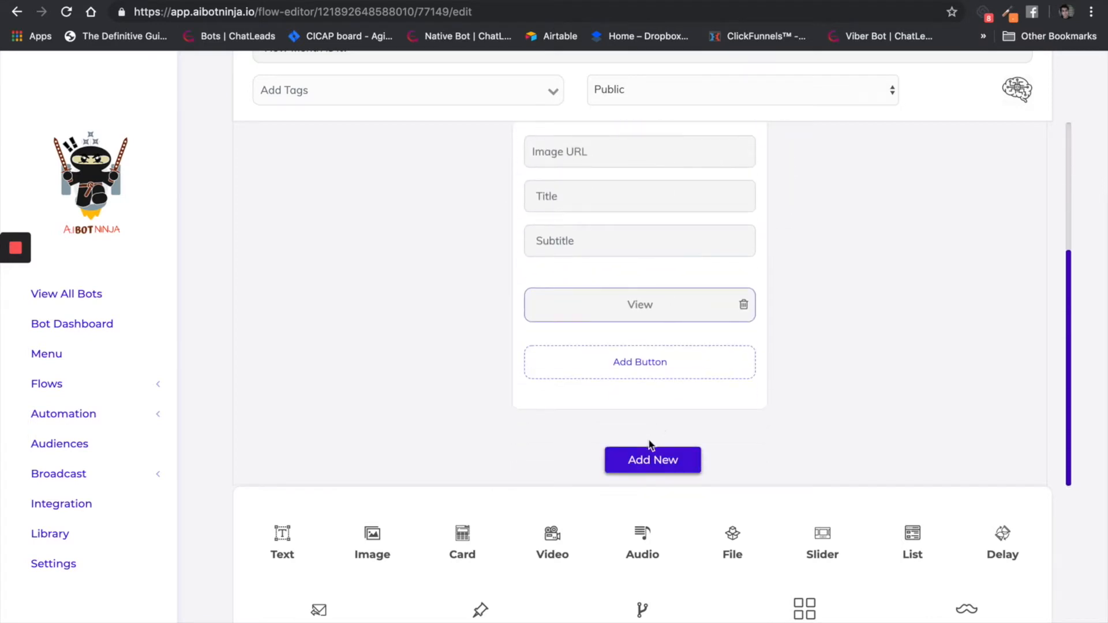
scroll(663, 366, up, 4)
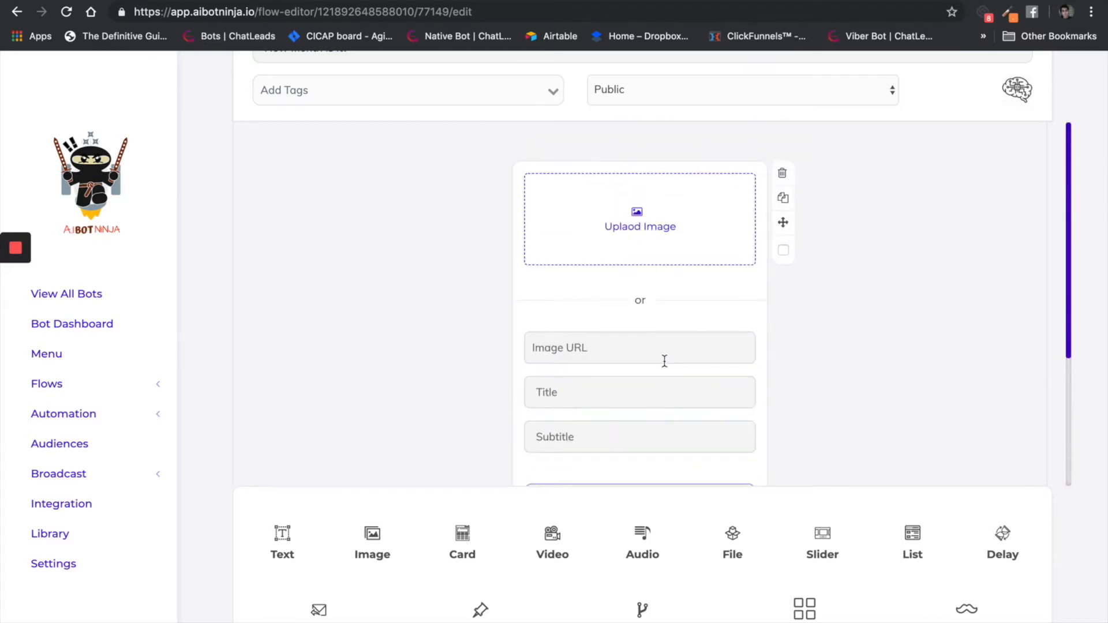
scroll(664, 361, down, 1)
scroll(664, 361, up, 1)
- Open the list of all bots, search it for "real estate" and look through the matching bots
click(83, 296)
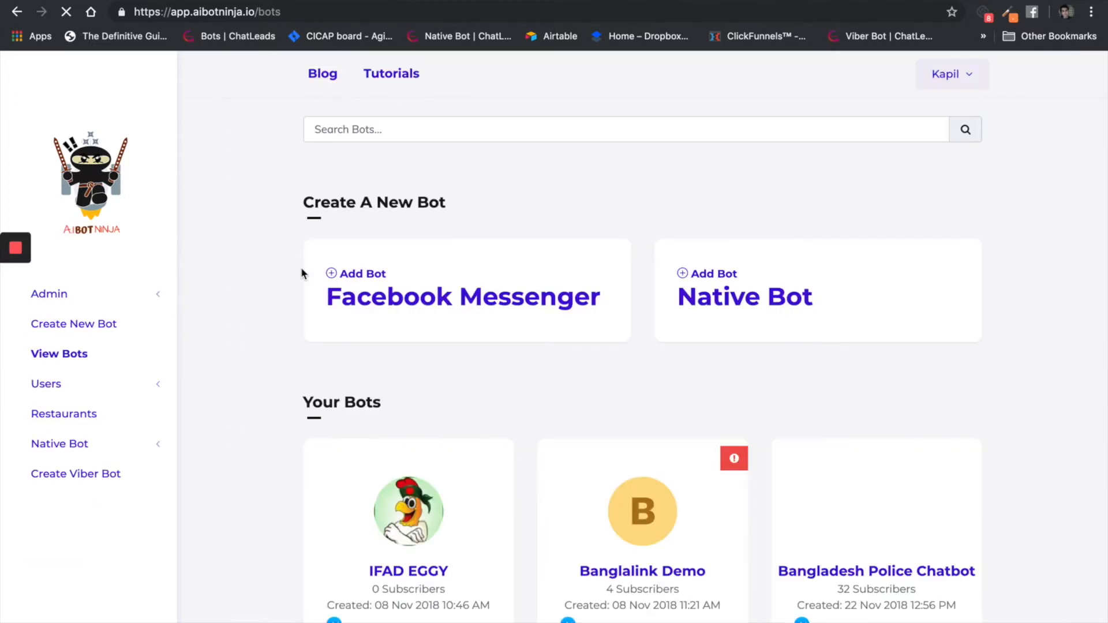
click(361, 132)
text(real estate)
key(Return)
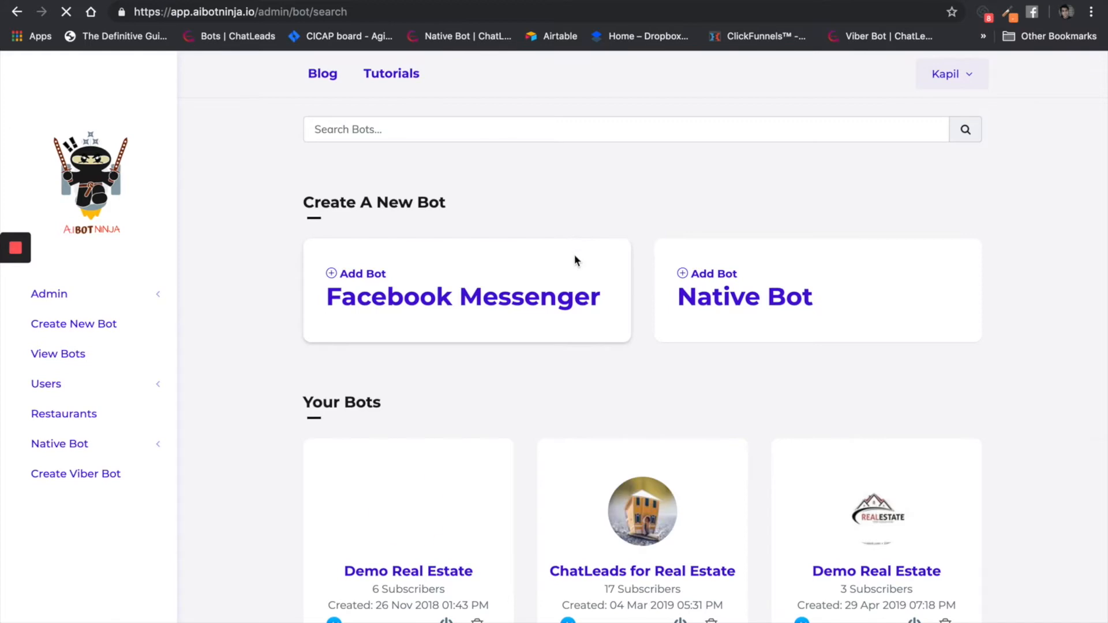
scroll(577, 323, down, 3)
scroll(580, 360, down, 3)
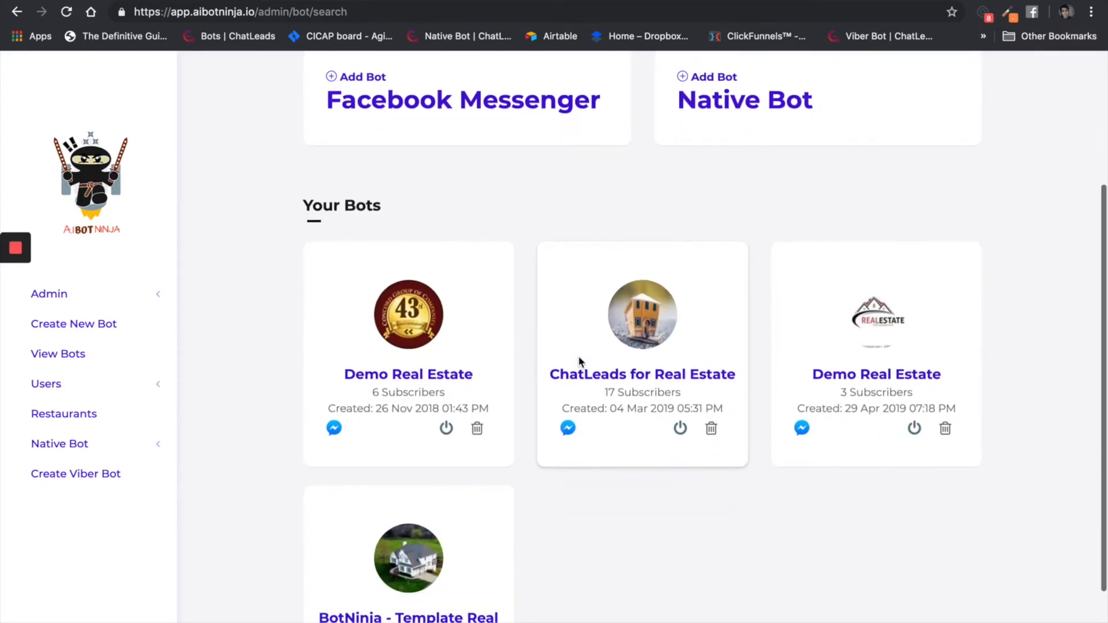
- Open the ChatLeads for Real Estate bot, list its flows and open the House/ Apartment Photos flow for editing
click(646, 381)
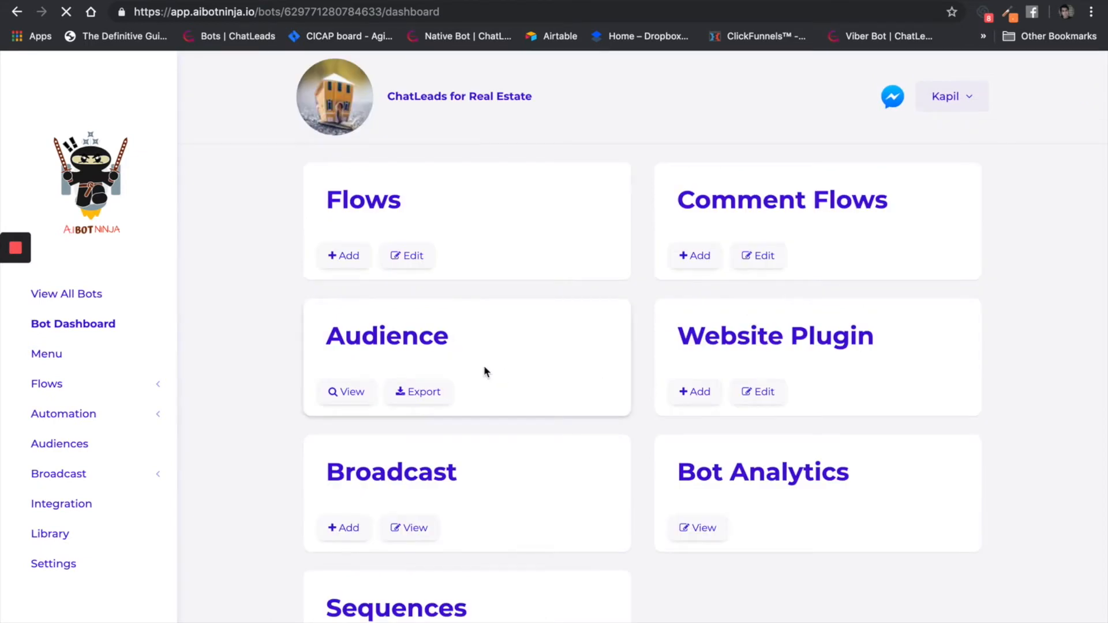
click(423, 265)
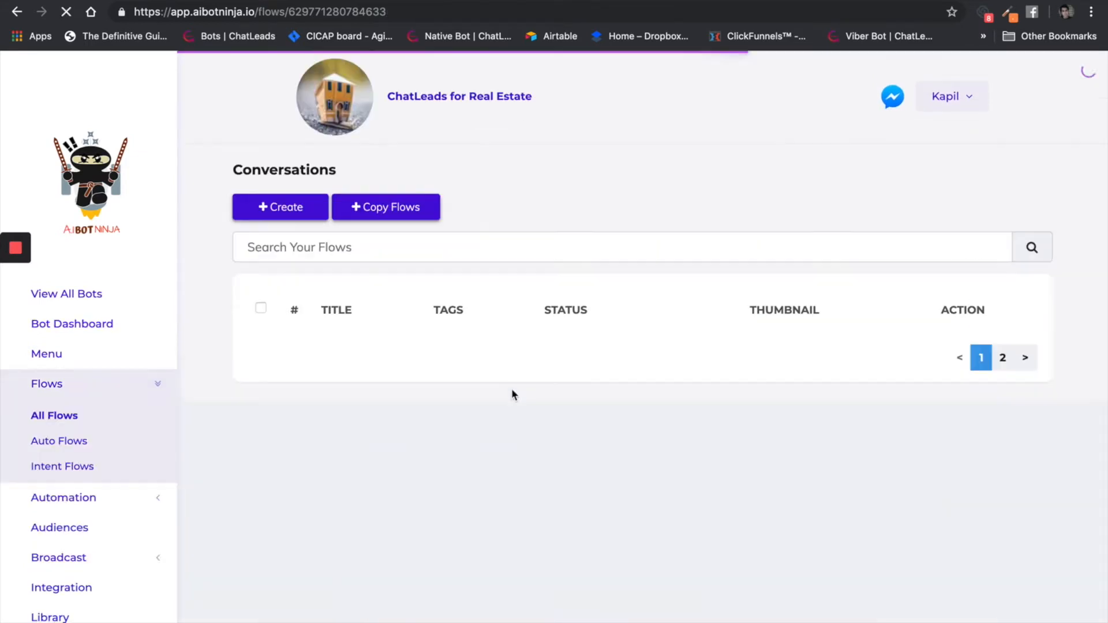
scroll(550, 444, down, 5)
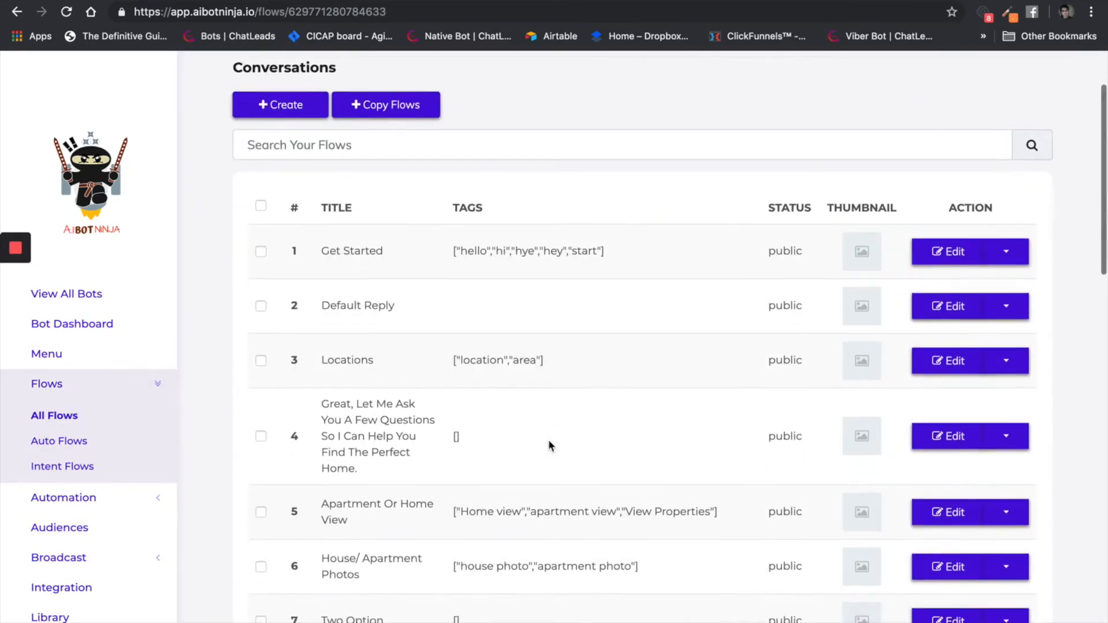
scroll(550, 446, down, 1)
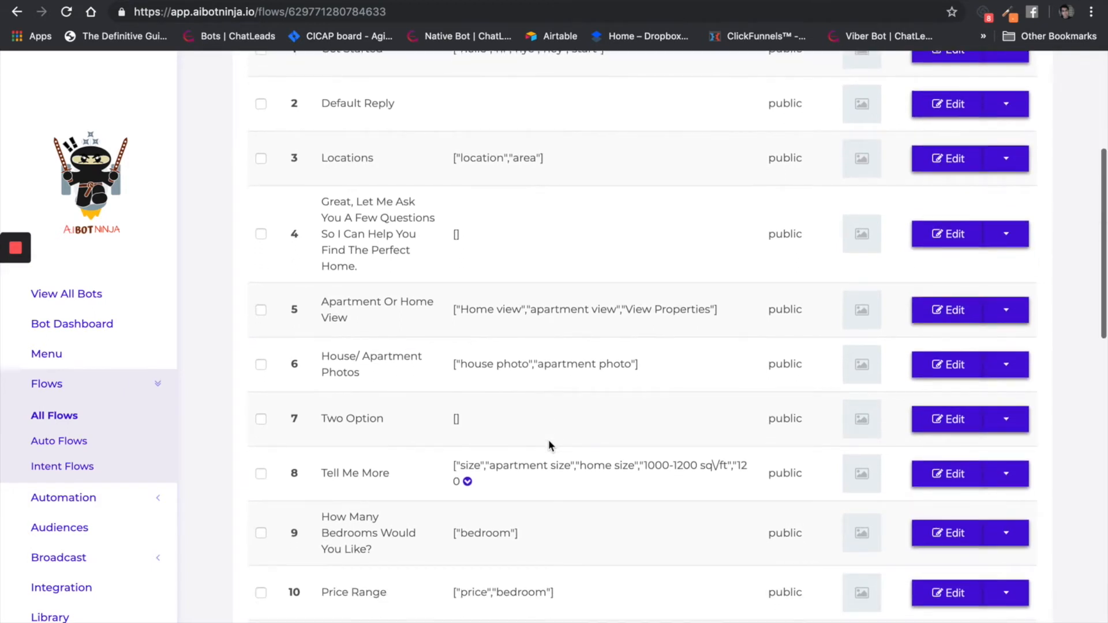
click(921, 363)
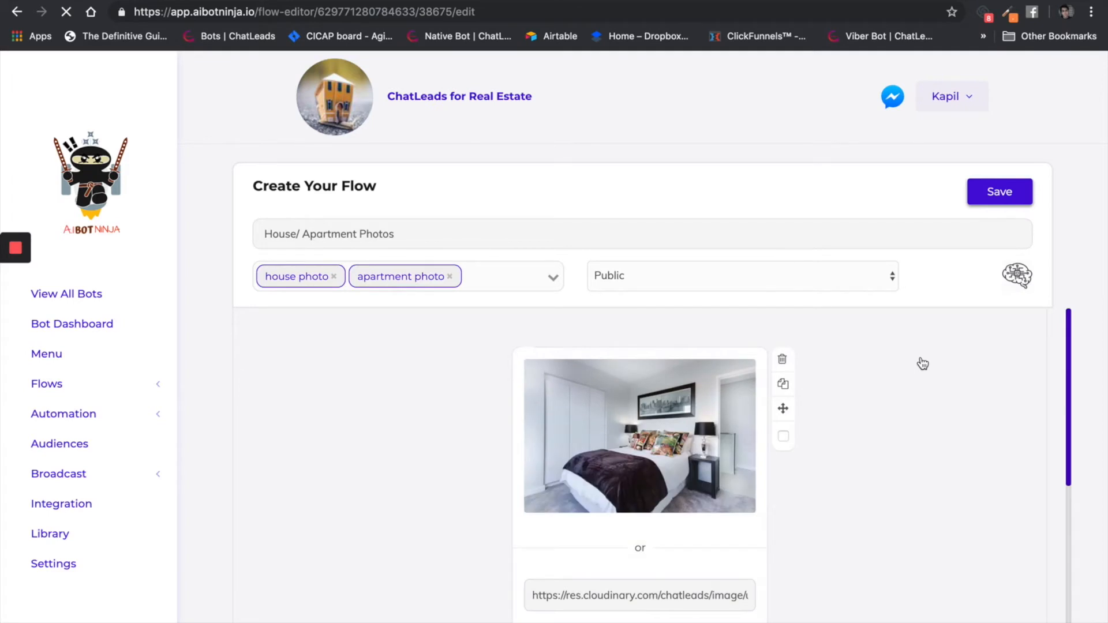
scroll(922, 363, down, 2)
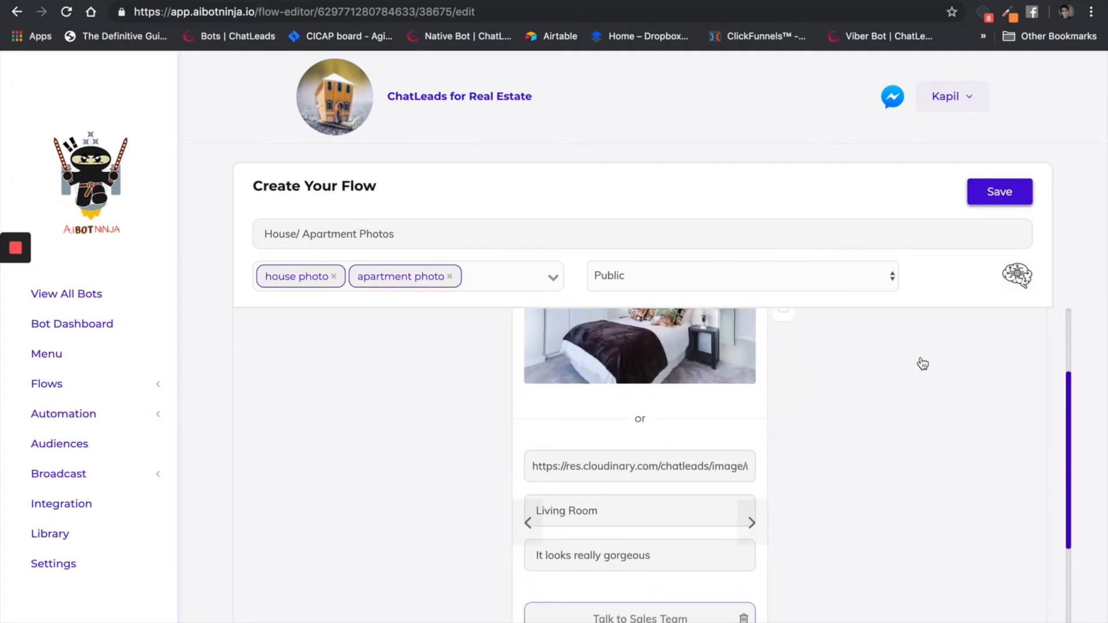
- Open the bot in Messenger, send it the flow title "House/ Apartment Photos" and browse the reply's slider through to the Family Room card
click(889, 100)
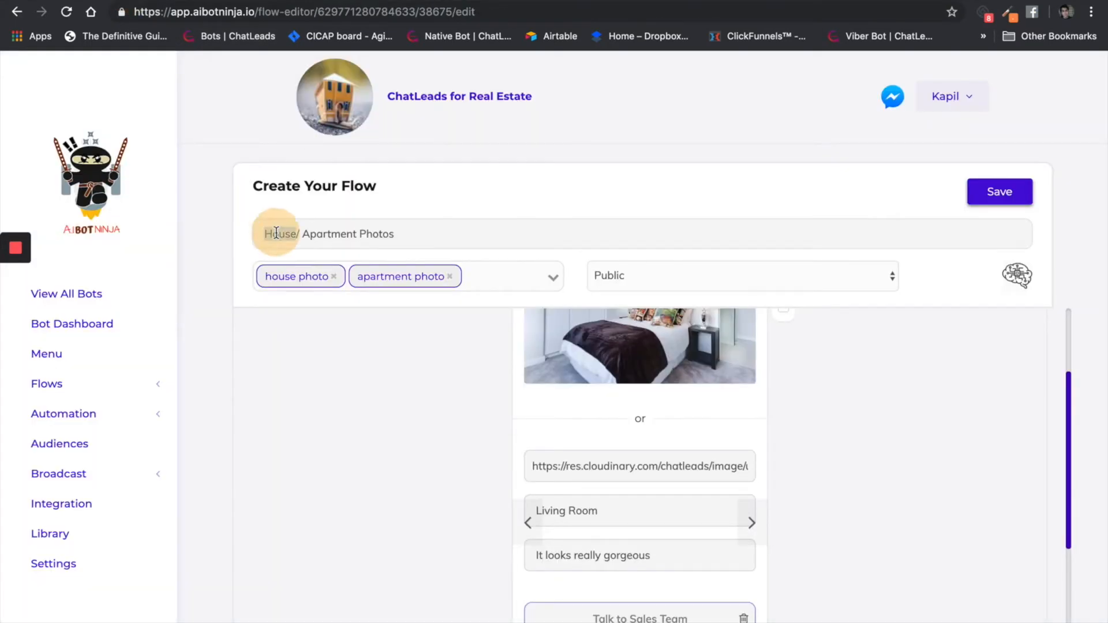
triple_click(276, 233)
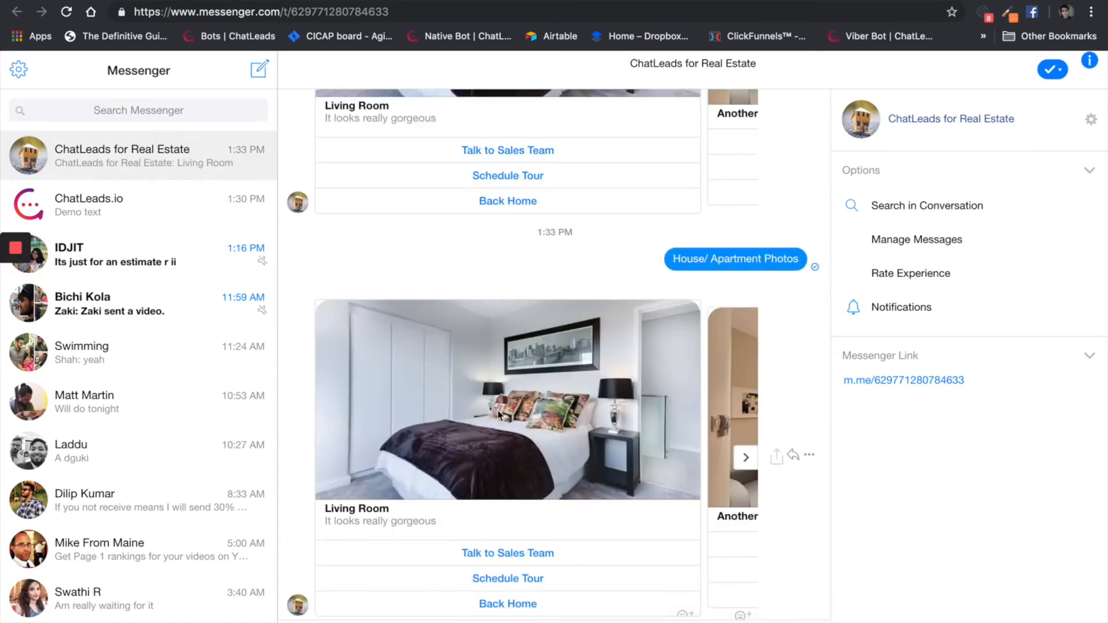
click(742, 456)
click(743, 456)
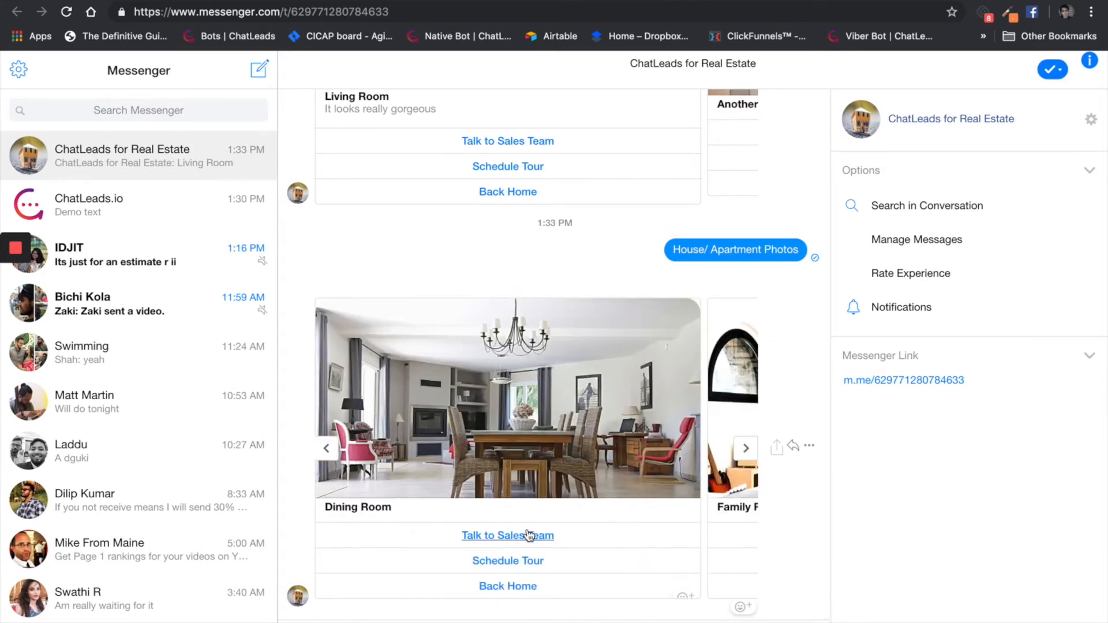
click(748, 450)
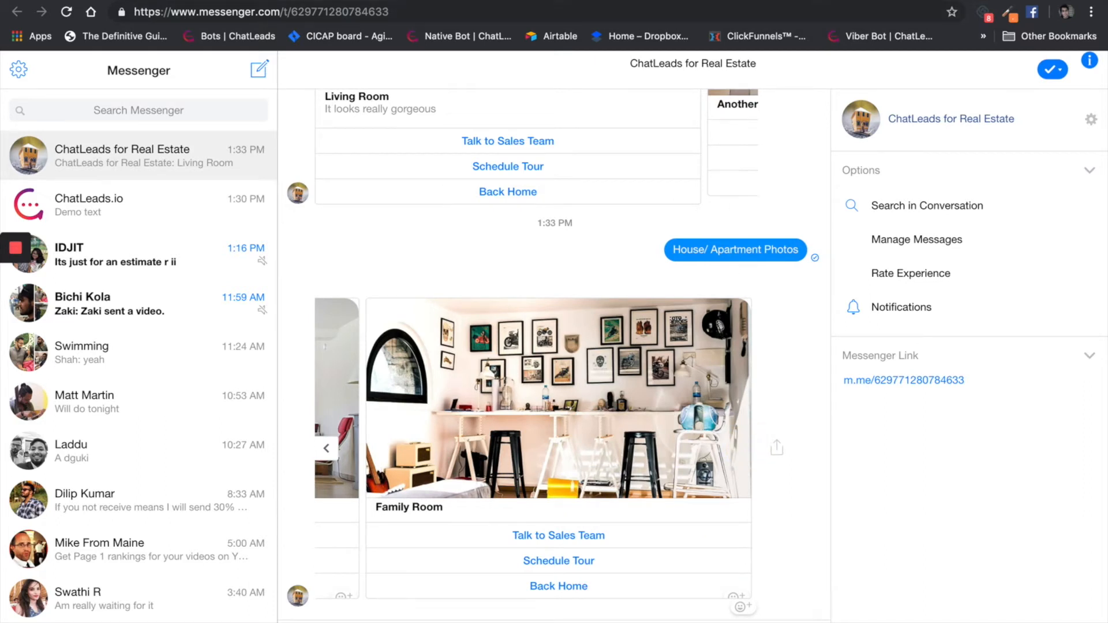
- Return to the flow editor and review the Living Room card's image URL, title, subtitle and buttons
click(133, 2)
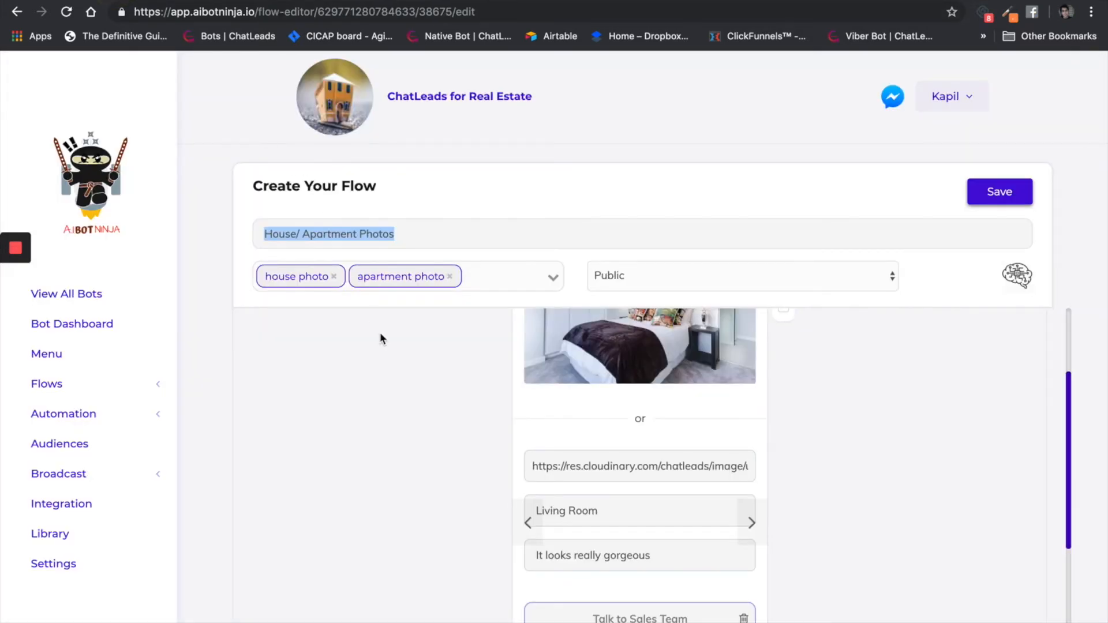
scroll(385, 352, down, 3)
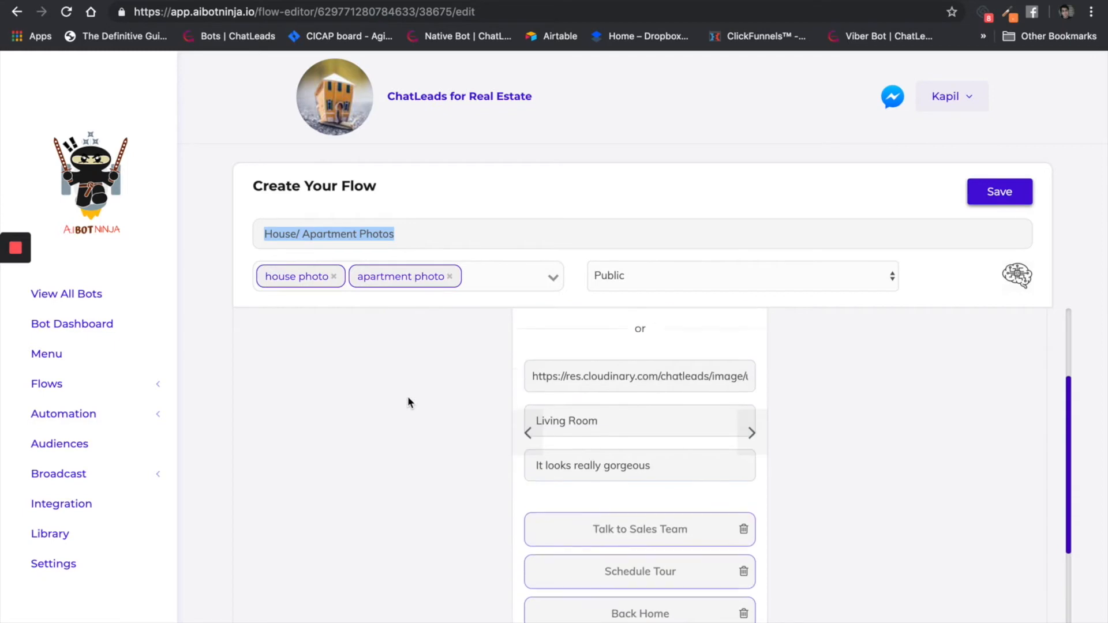
scroll(408, 399, up, 5)
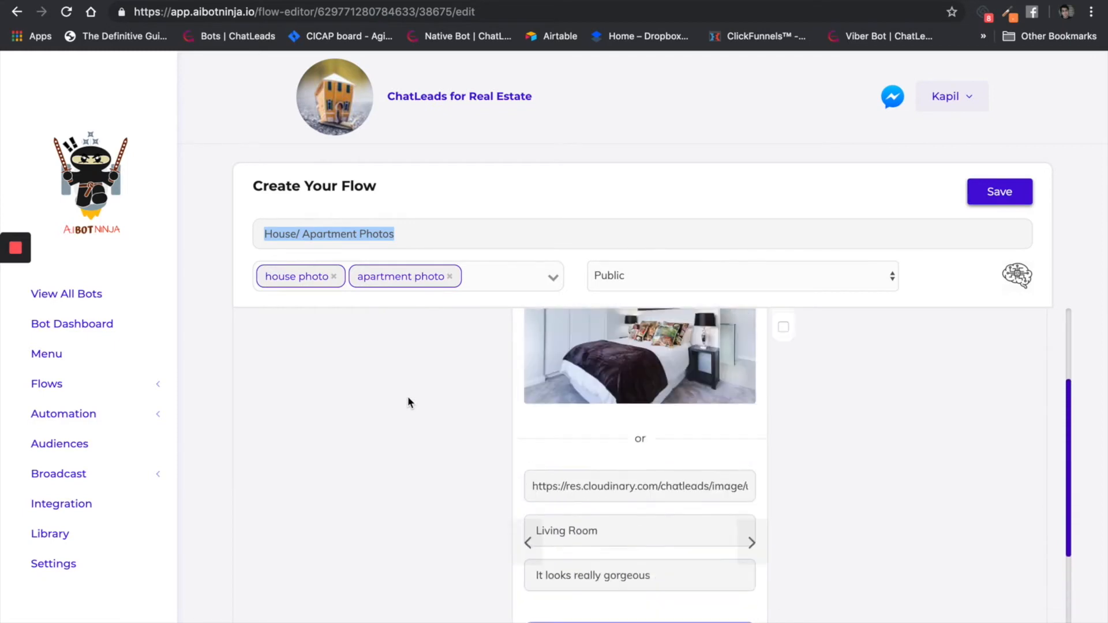
scroll(562, 427, down, 2)
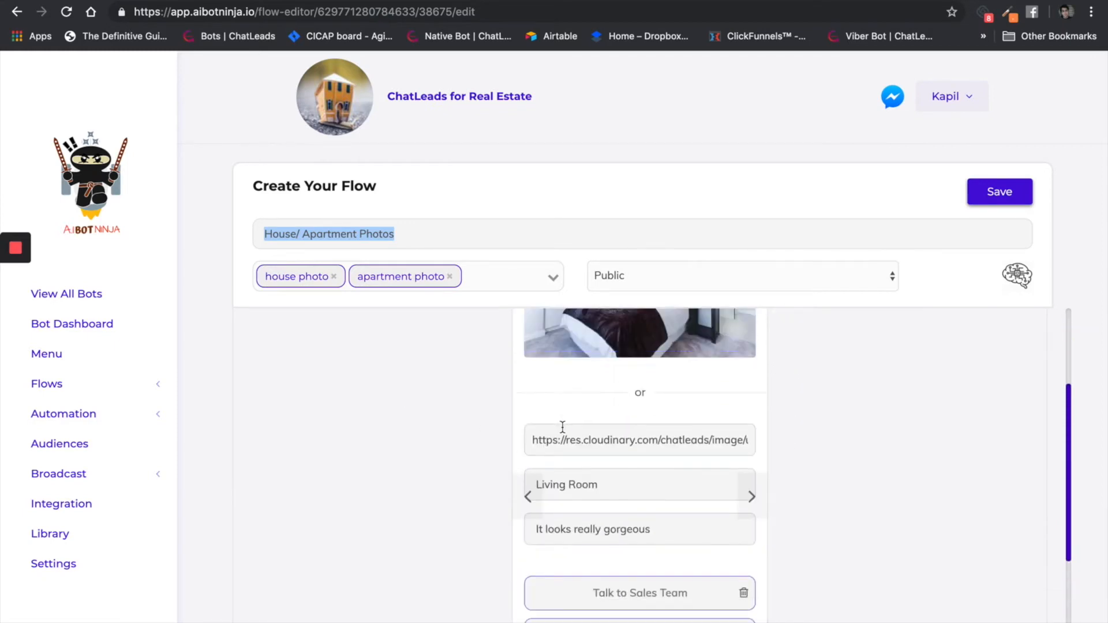
scroll(612, 469, down, 2)
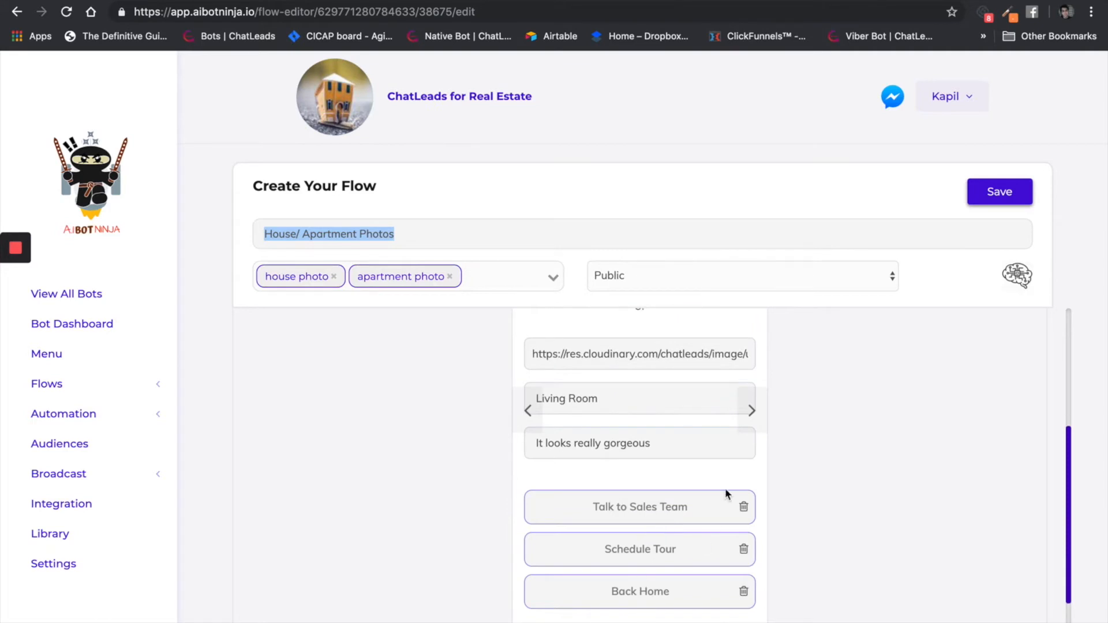
scroll(725, 487, down, 2)
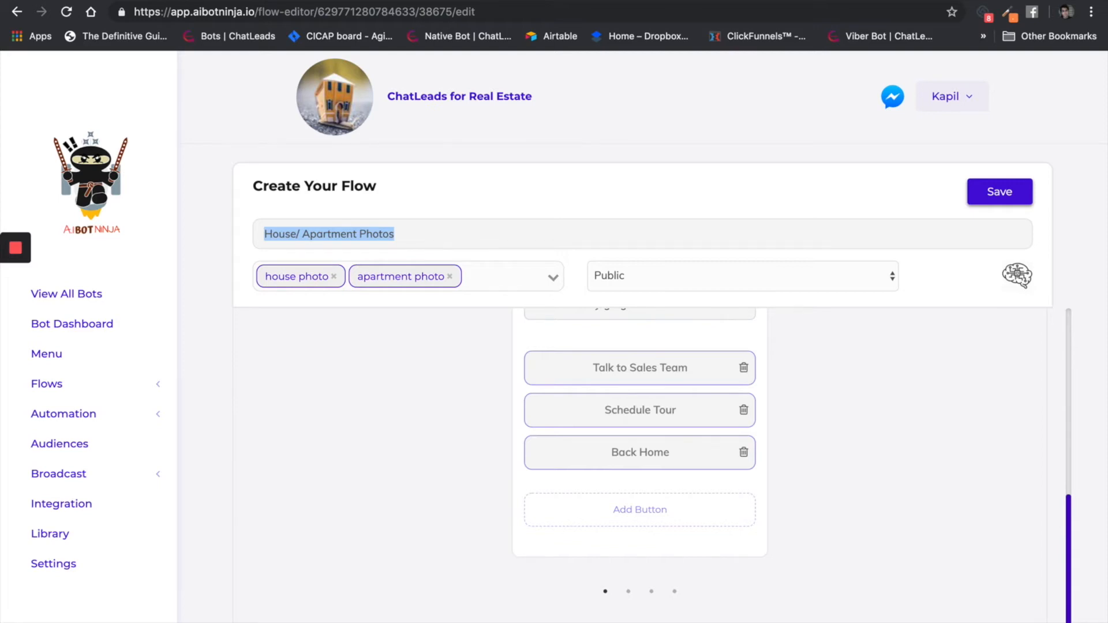
scroll(753, 607, up, 4)
- Step through all cards of the slider block in the flow until the Living Room card is back in view
click(755, 483)
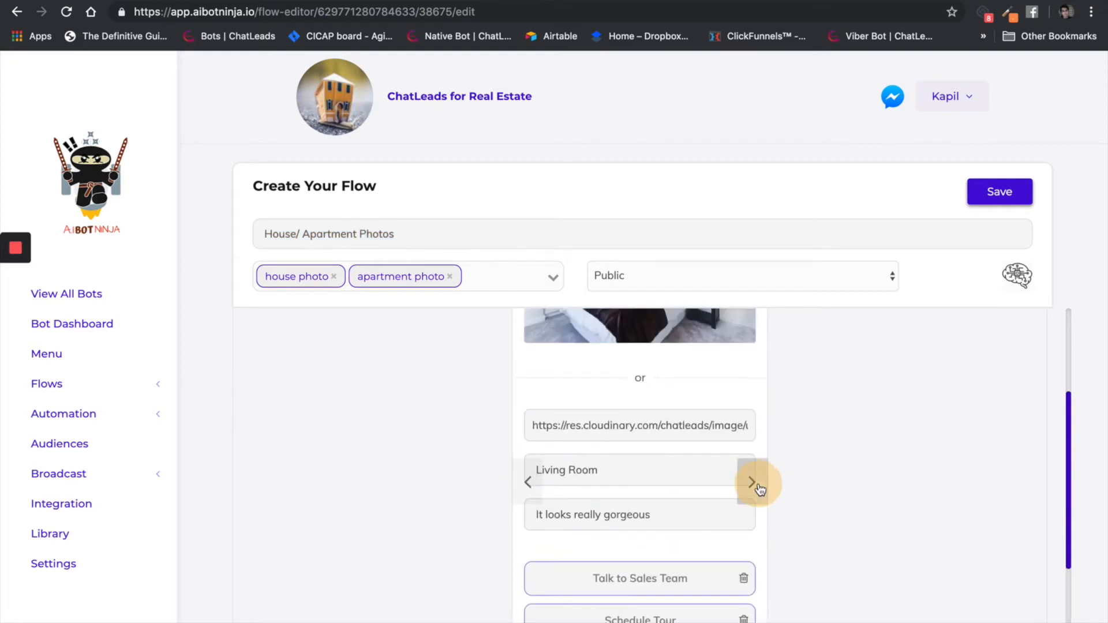
click(756, 487)
click(756, 487)
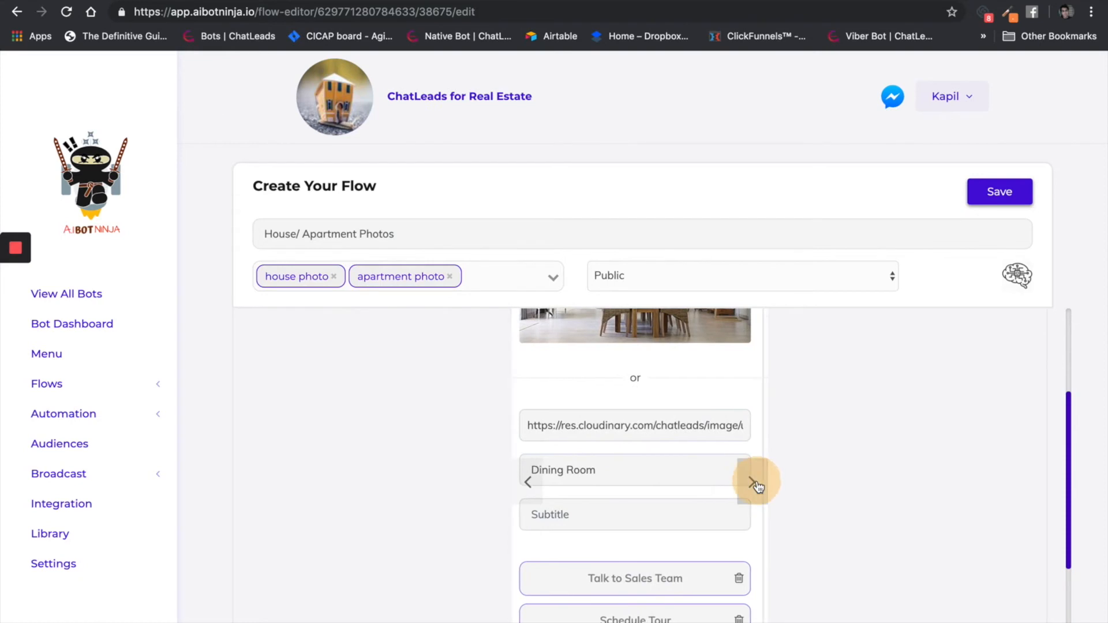
click(755, 483)
click(754, 483)
click(755, 483)
click(754, 484)
click(755, 484)
click(754, 483)
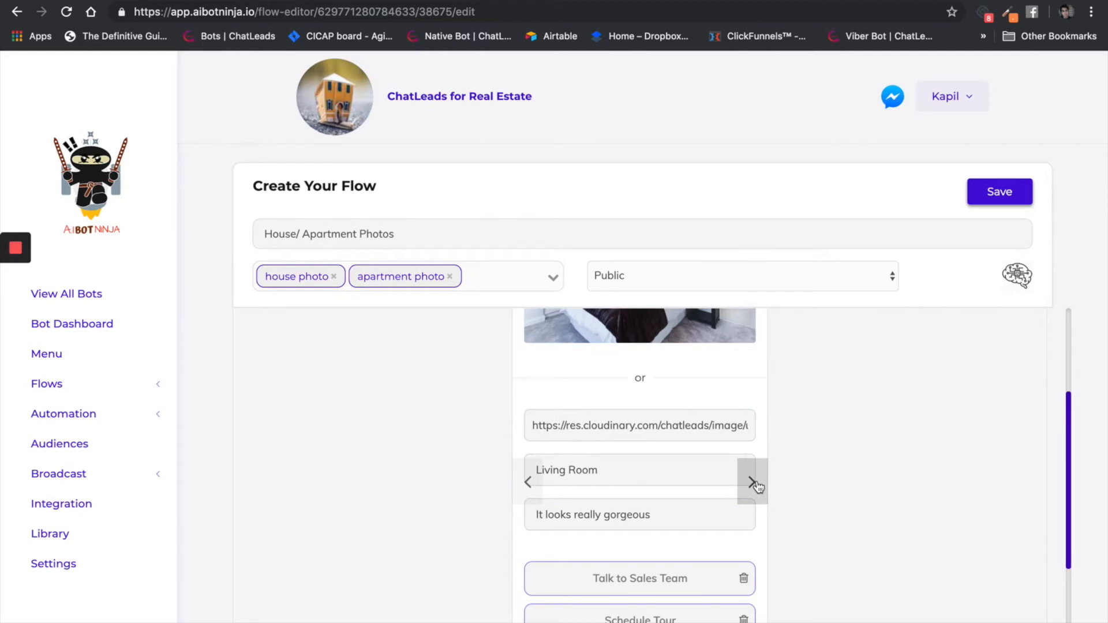
- Delete the slider block from the House/ Apartment Photos flow and add a list block with four items
scroll(792, 479, down, 4)
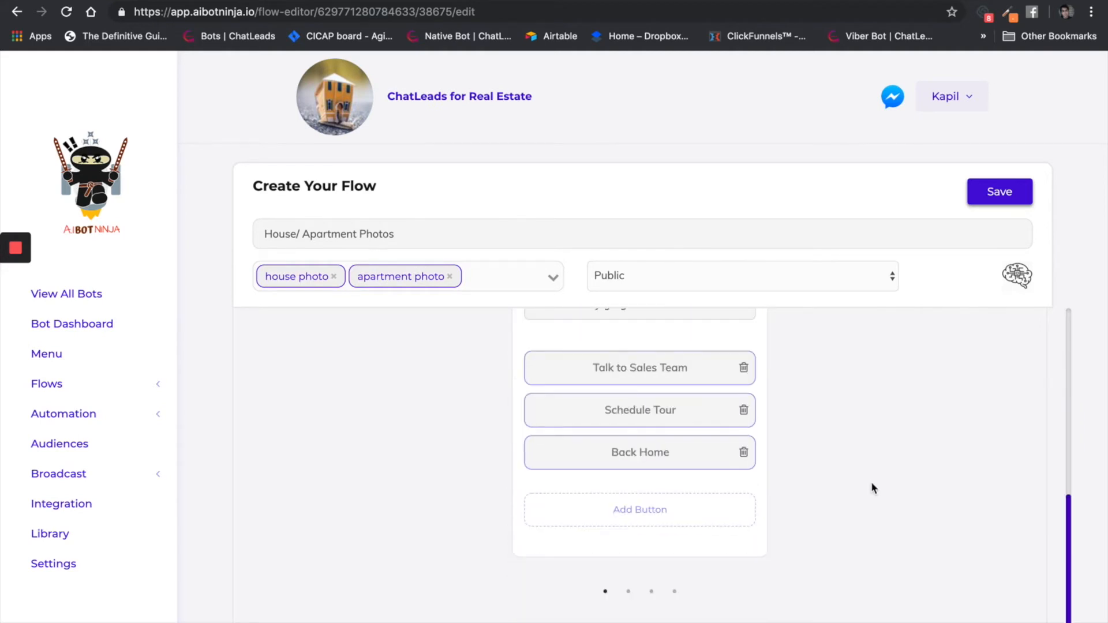
scroll(871, 481, down, 4)
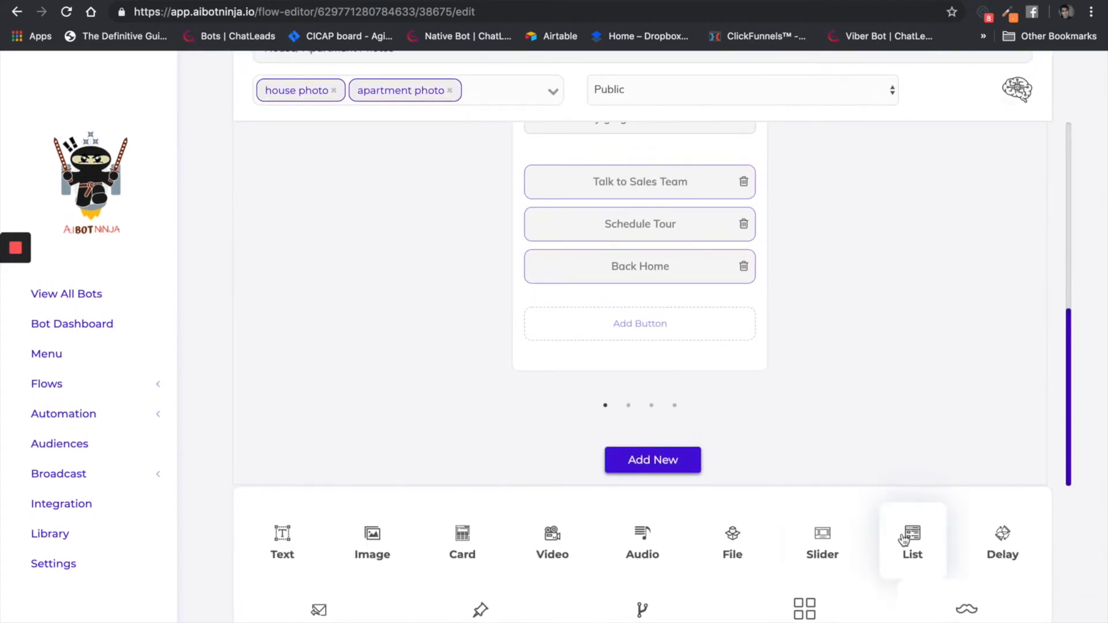
scroll(896, 423, up, 5)
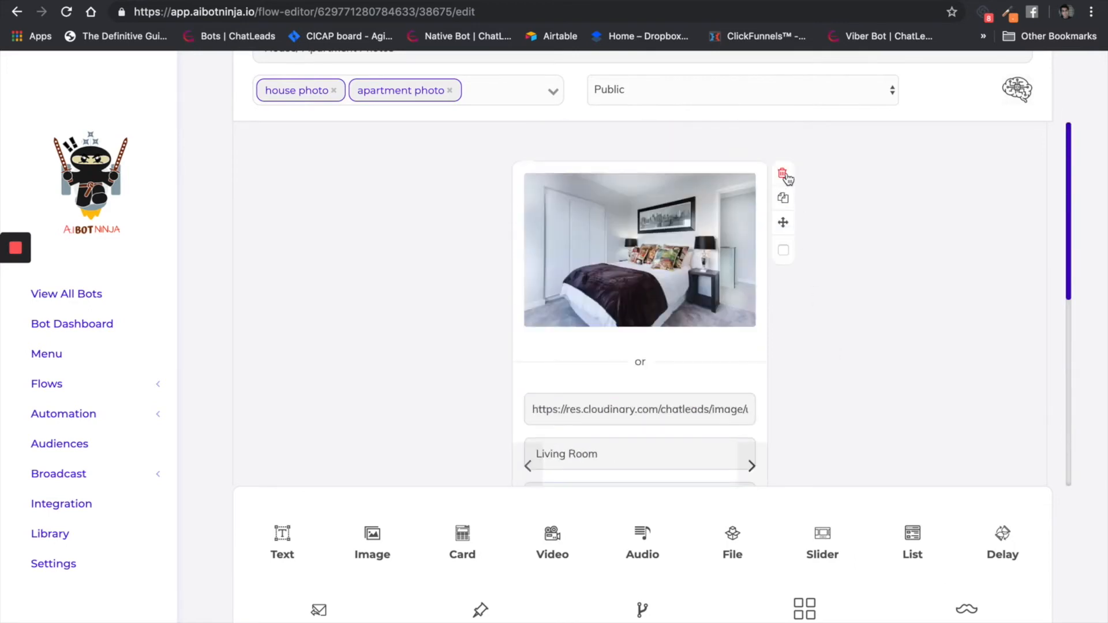
click(784, 172)
key(Return)
click(907, 555)
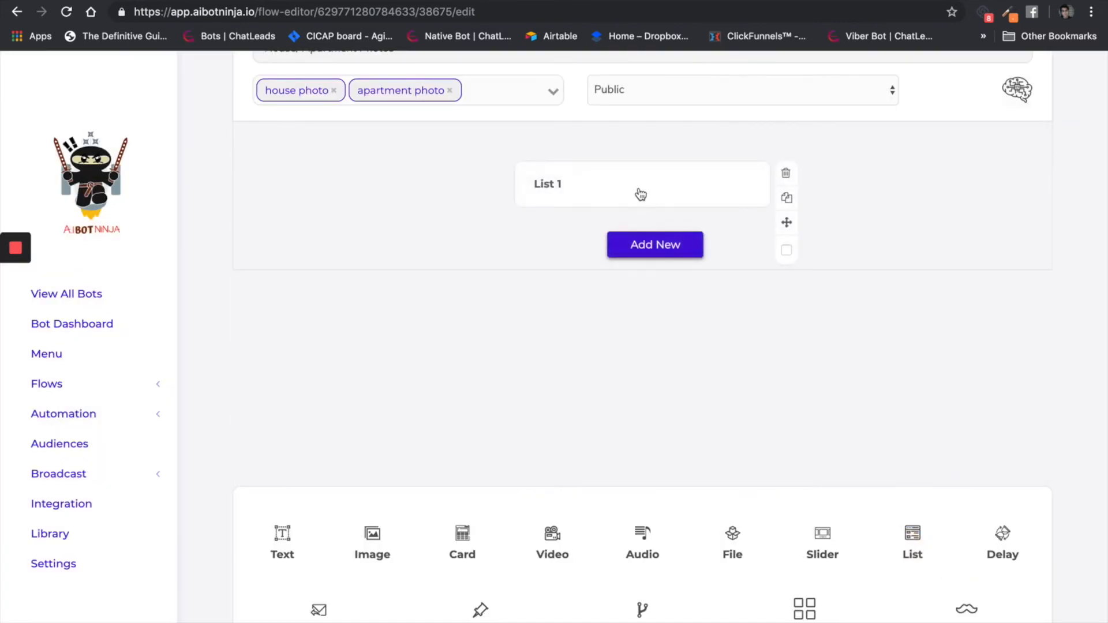
click(653, 243)
click(659, 297)
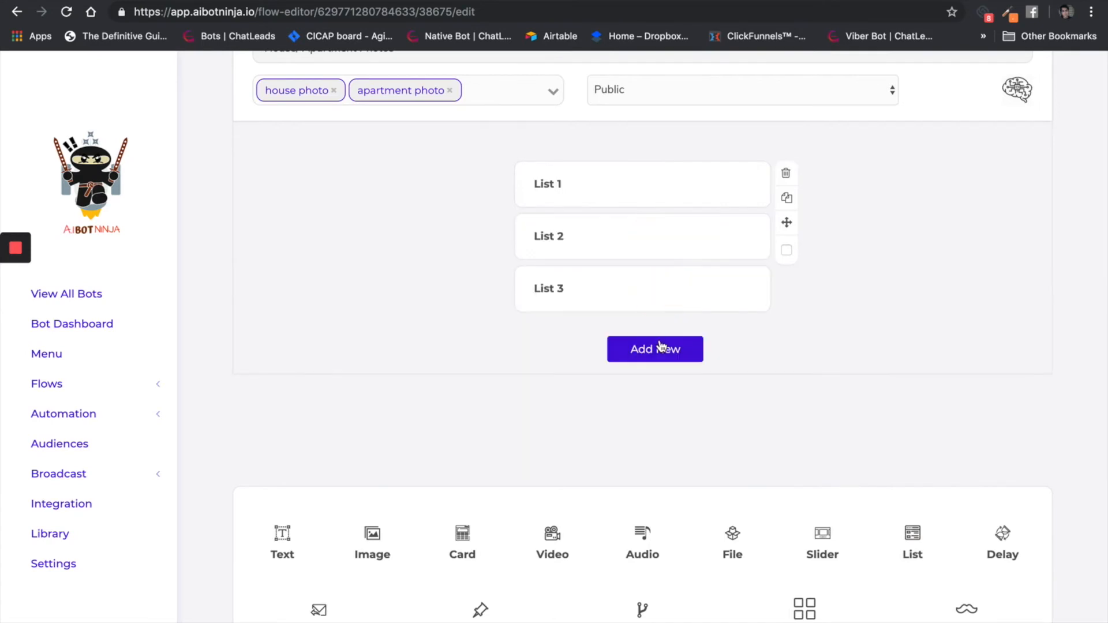
click(661, 347)
- Expand List 1 and review its image upload, image URL, title, subtitle and button options without uploading a file
click(586, 185)
click(636, 266)
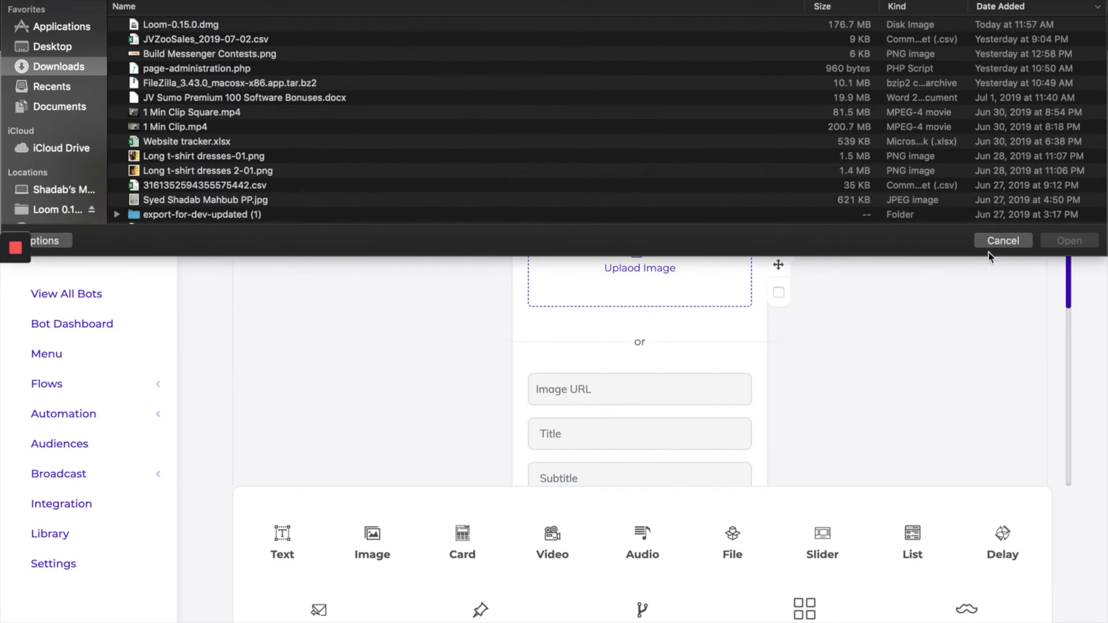
click(989, 242)
scroll(664, 274, down, 3)
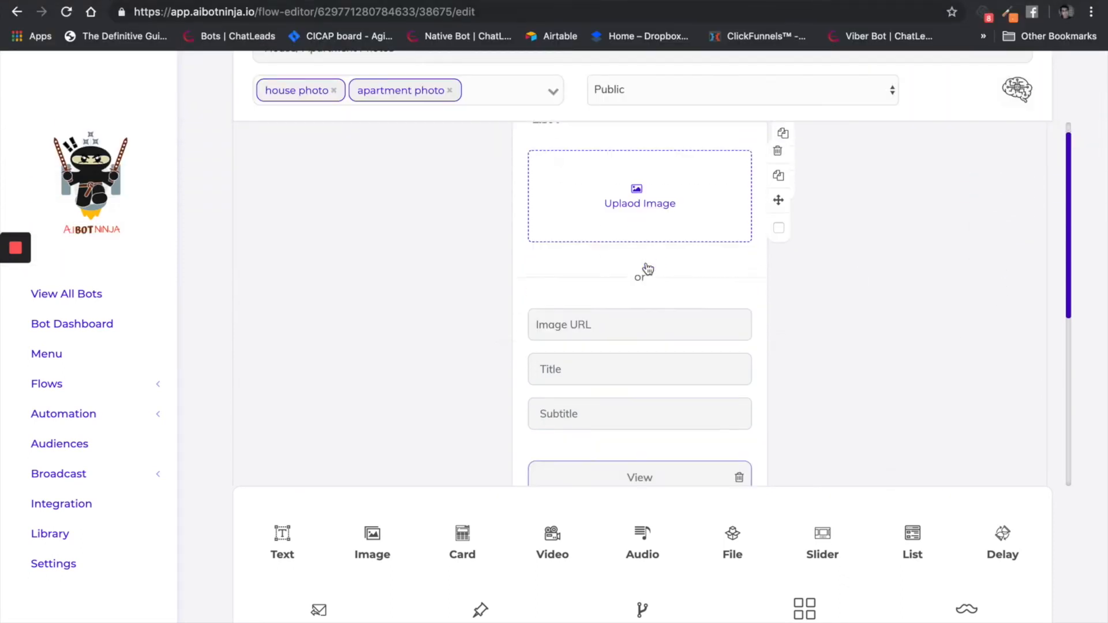
click(571, 274)
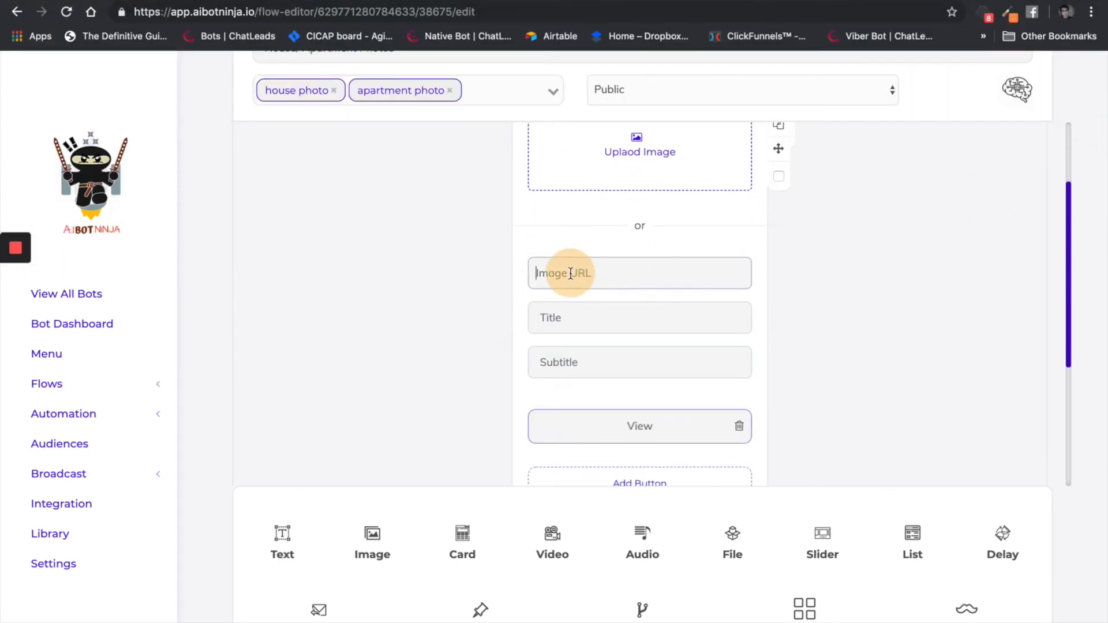
scroll(579, 346, down, 3)
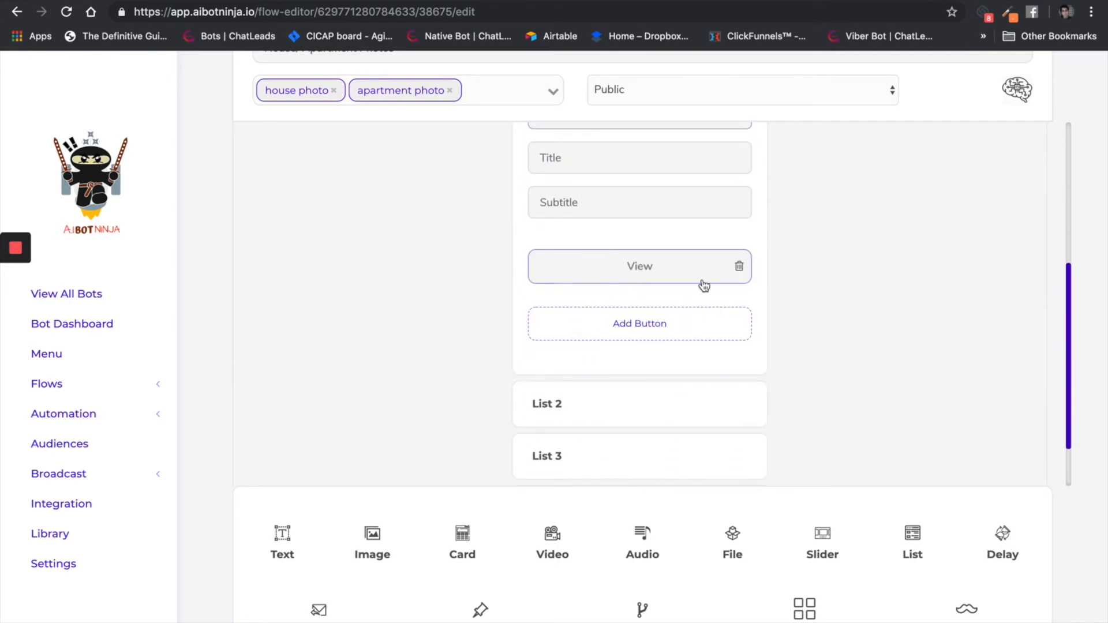
scroll(702, 285, down, 1)
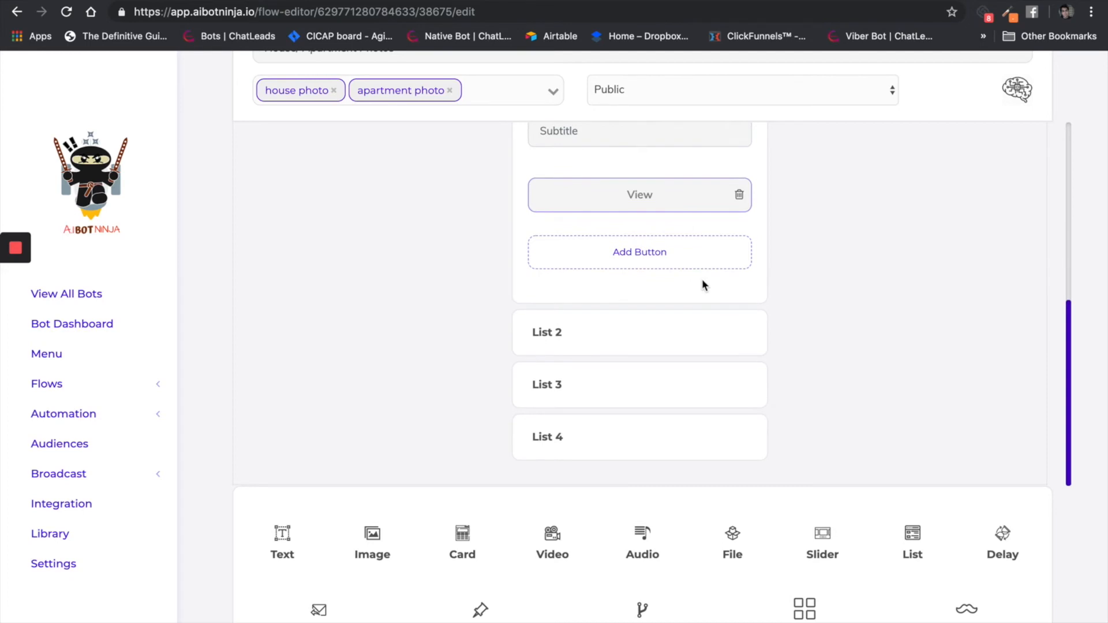
- Add two extra View buttons to List 1 and delete both of them again
click(678, 258)
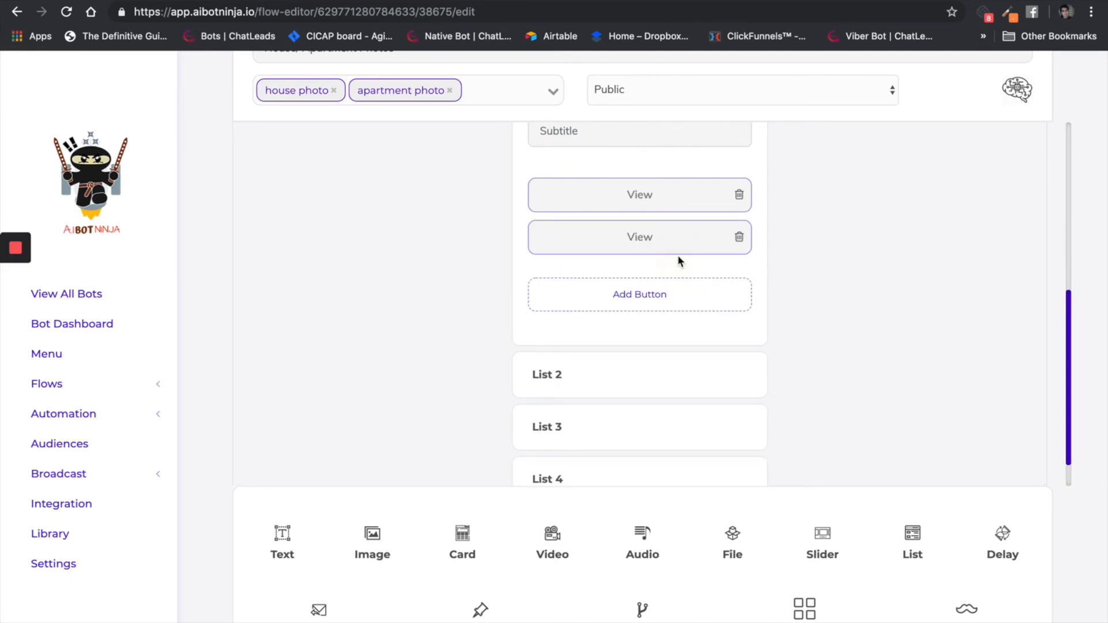
click(648, 297)
click(740, 239)
click(509, 427)
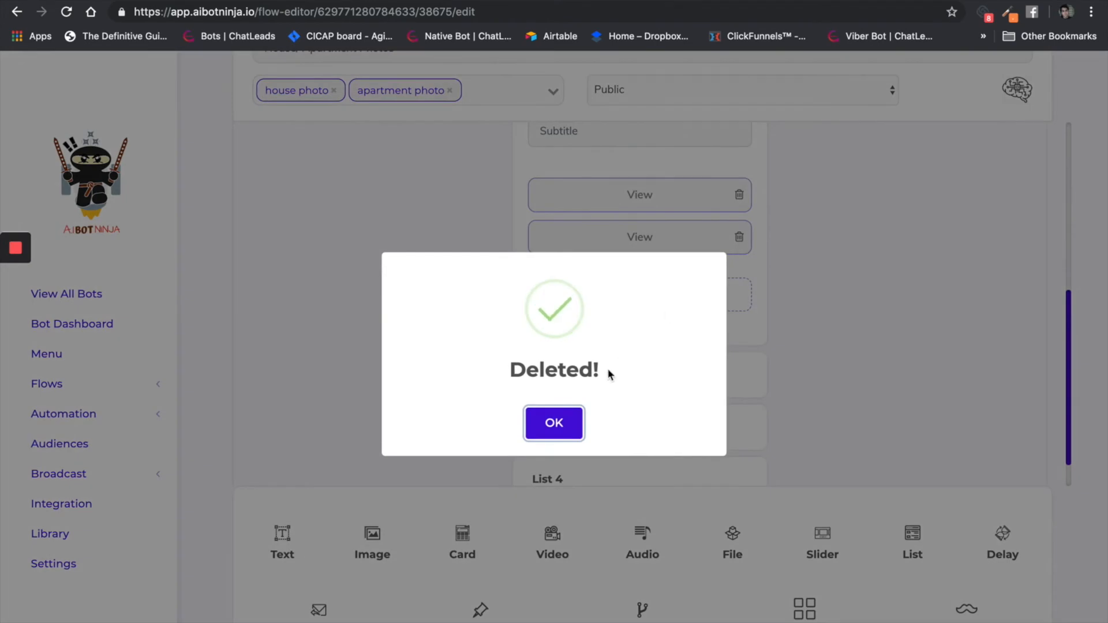
click(555, 420)
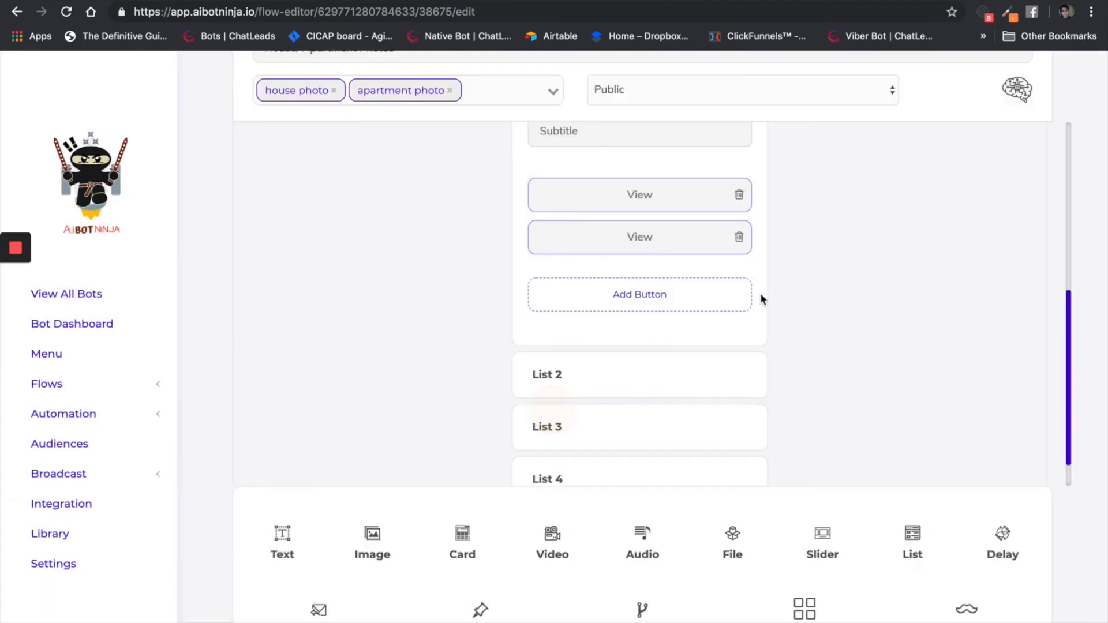
click(740, 238)
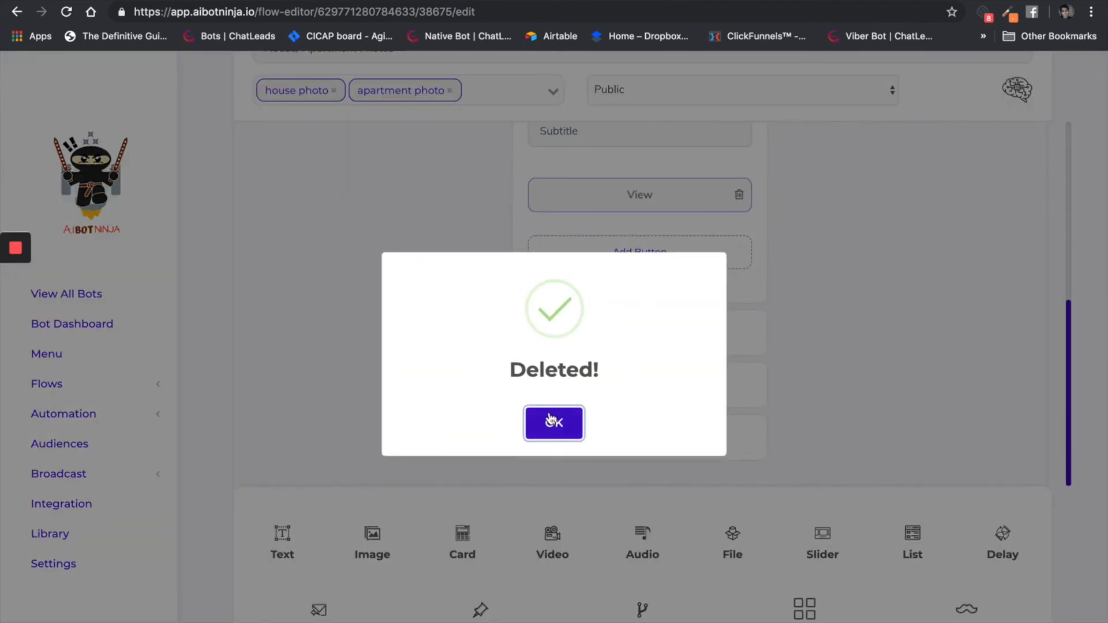
click(555, 418)
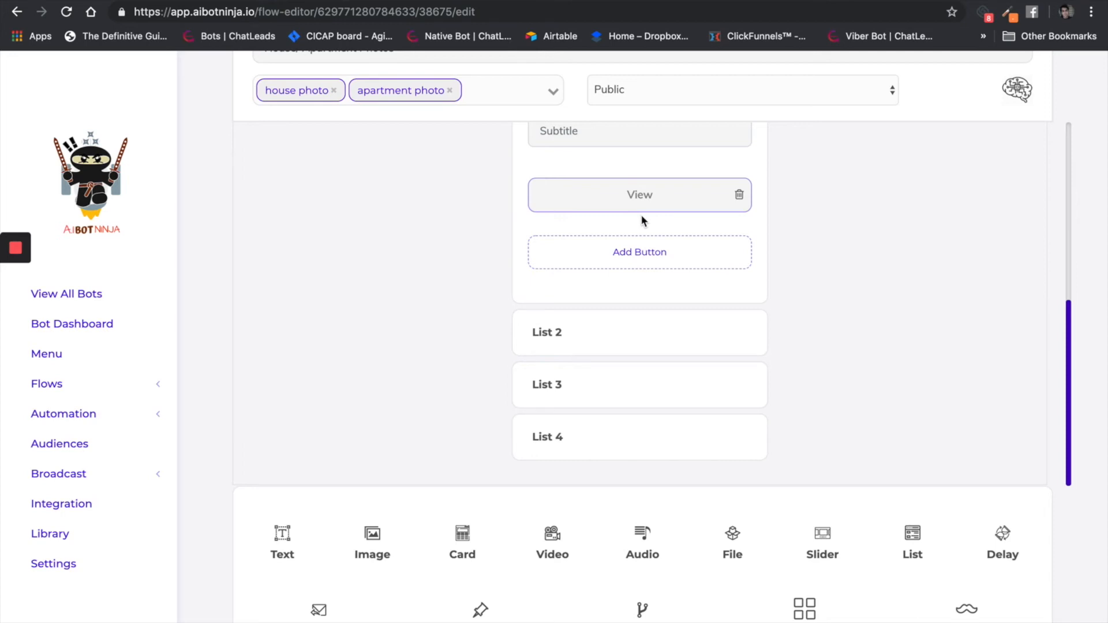
scroll(750, 267, down, 1)
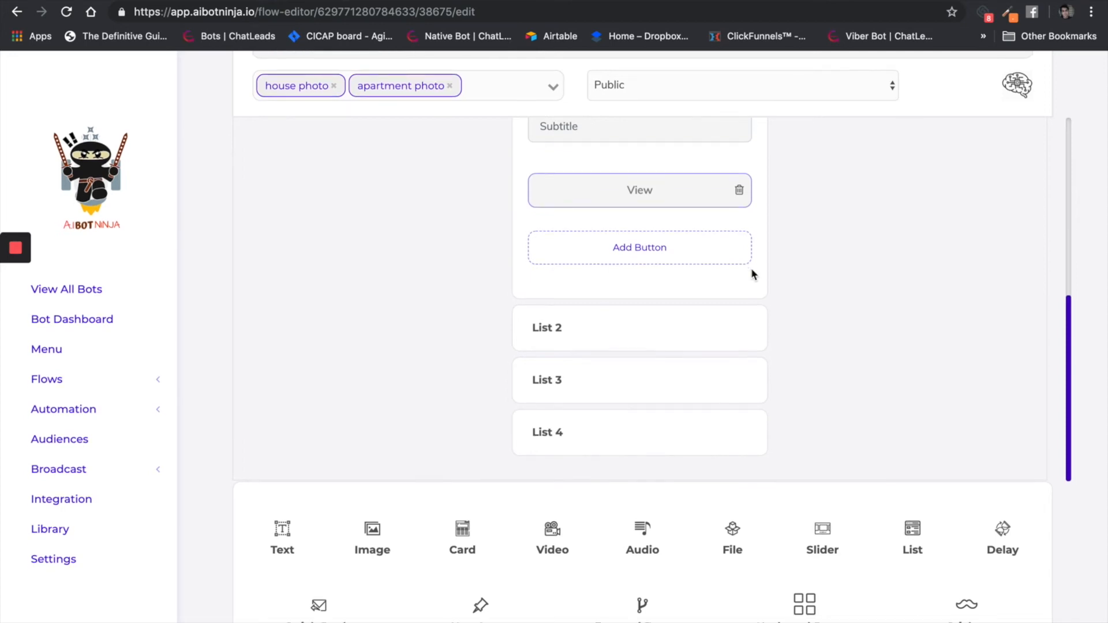
- Reload the flow editor page to discard the unsaved list block and restore the photo slider
scroll(751, 271, up, 1)
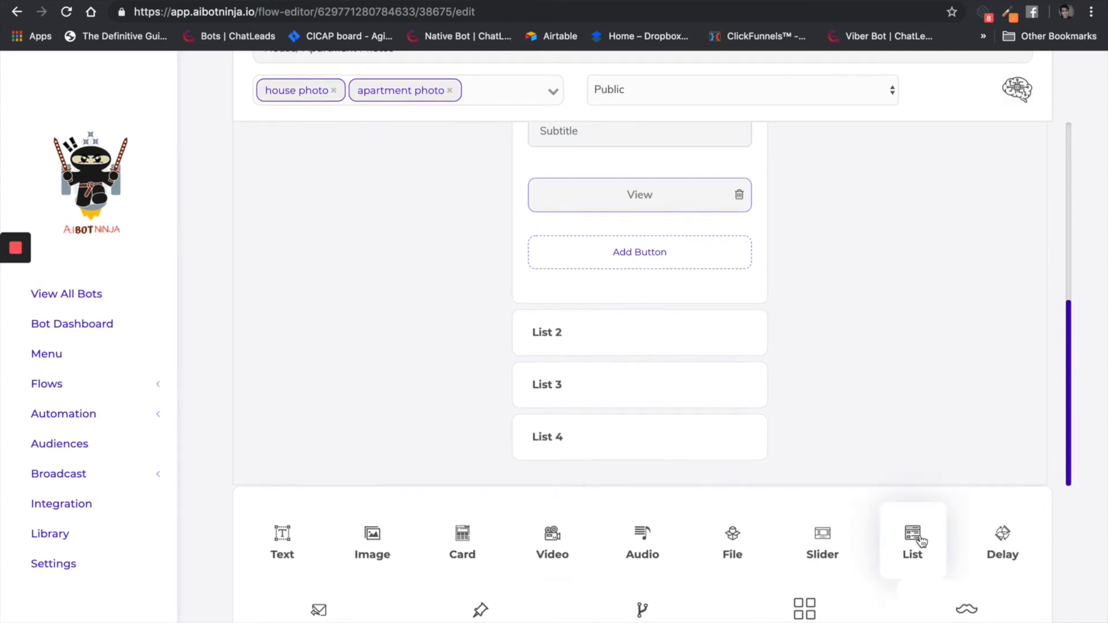
scroll(836, 379, up, 6)
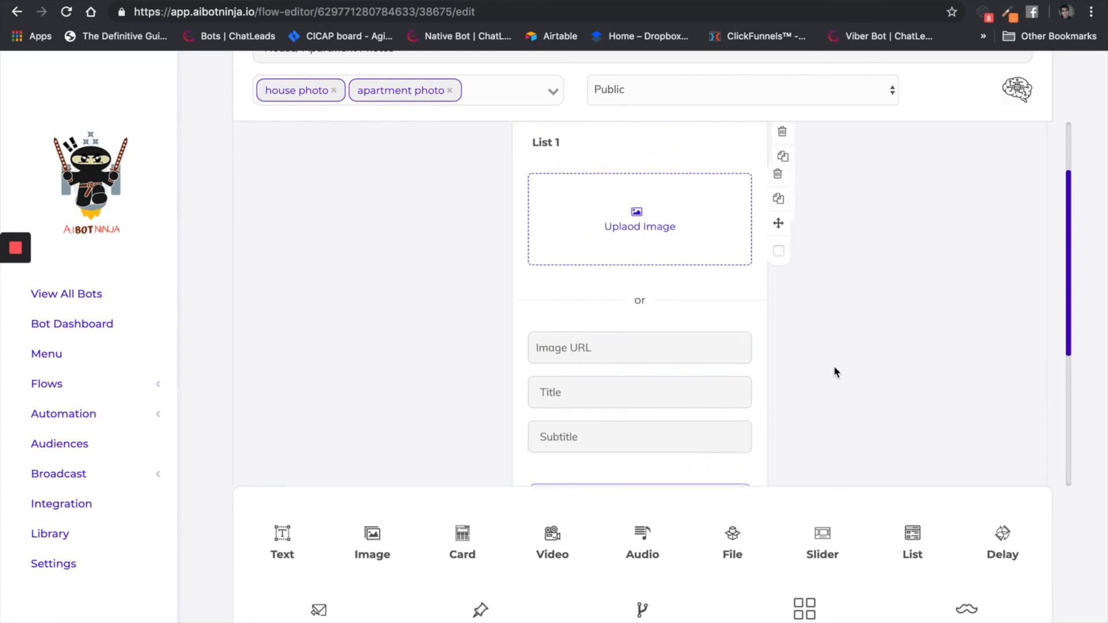
key(super+r)
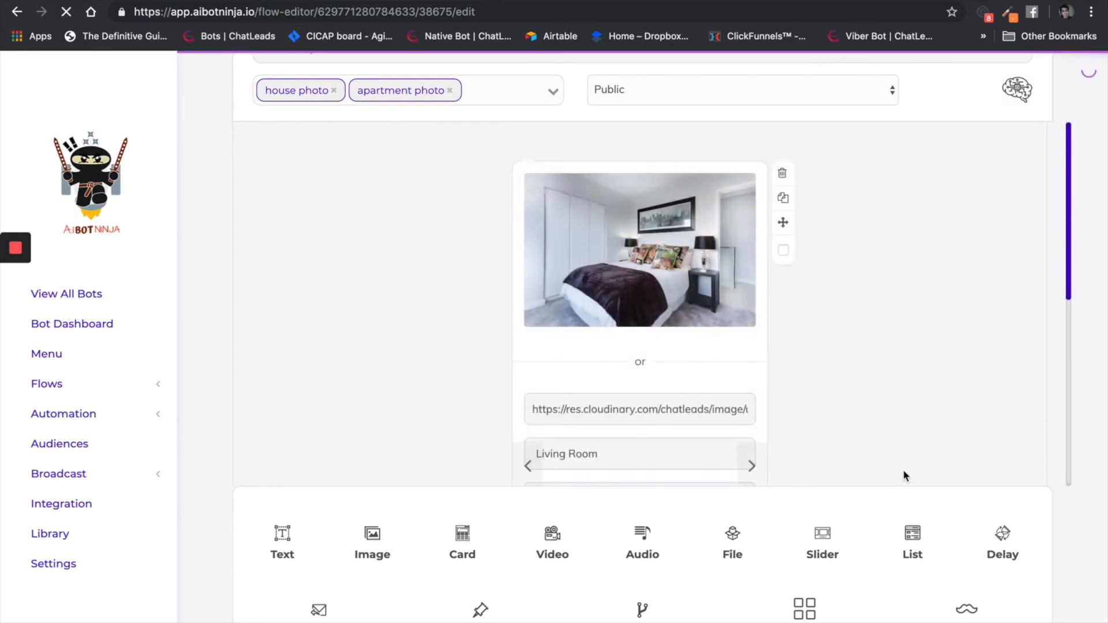
- Add a delay block of 2 seconds below the photo slider and delete the block again
click(994, 550)
click(625, 433)
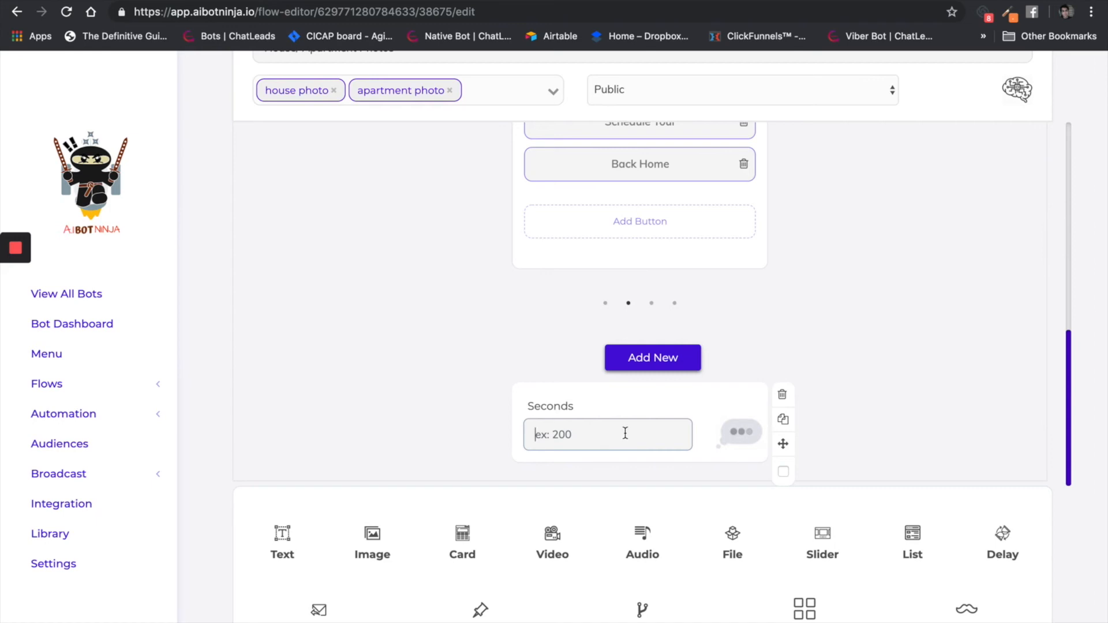
text(20)
key(BackSpace)
click(781, 397)
key(Return)
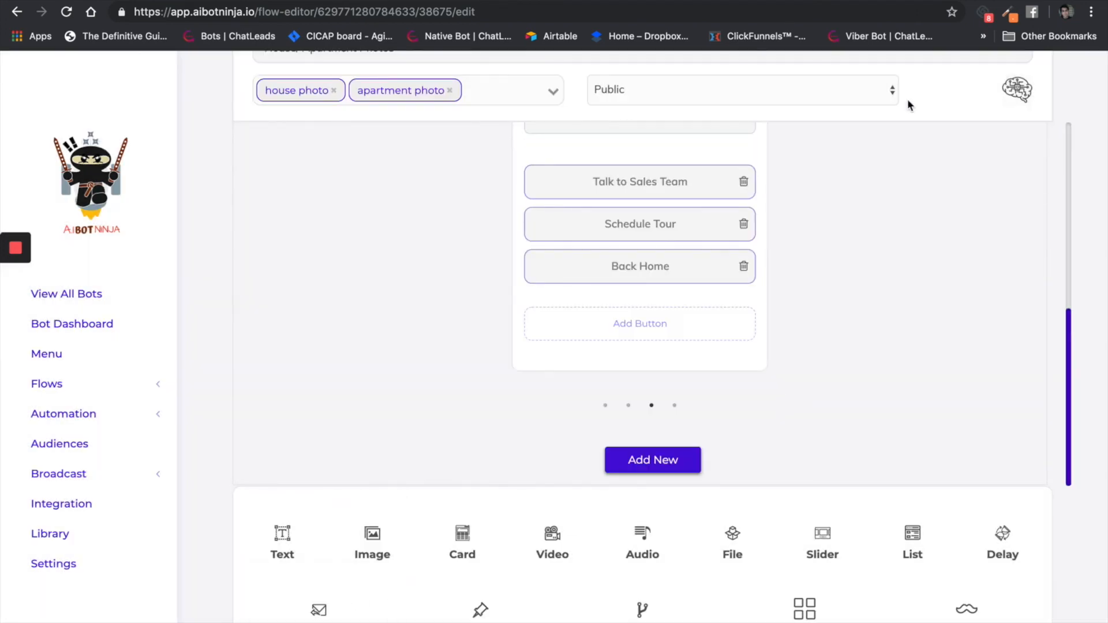
scroll(737, 301, down, 1)
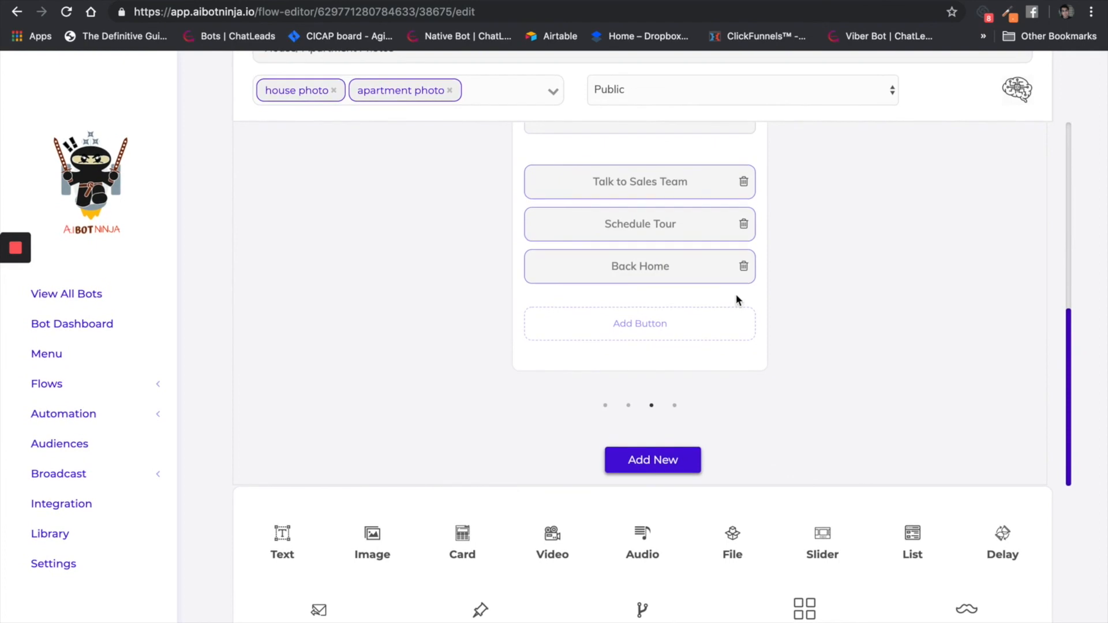